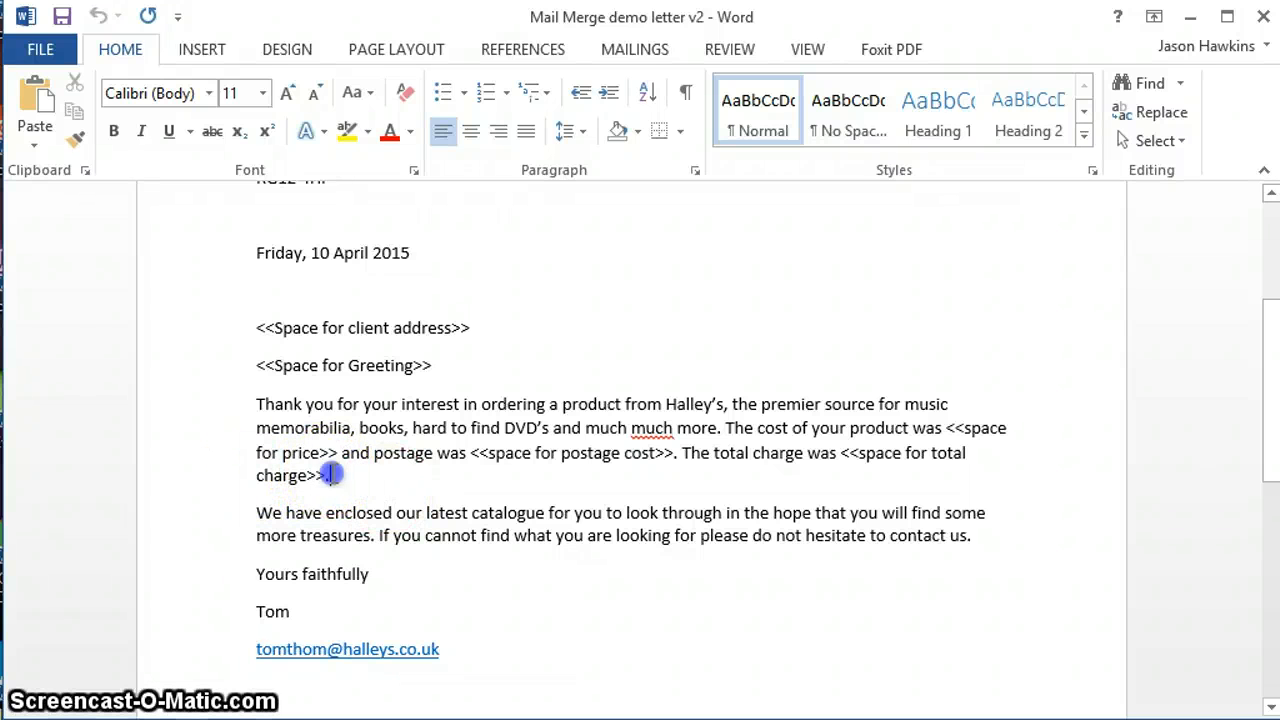
- Switch to the Mail Merge demo workbook in Excel and open the Mail Merge 2 sheet
mouse_move(330, 476)
mouse_down()
mouse_move(286, 449)
mouse_move(258, 404)
mouse_move(336, 482)
mouse_up()
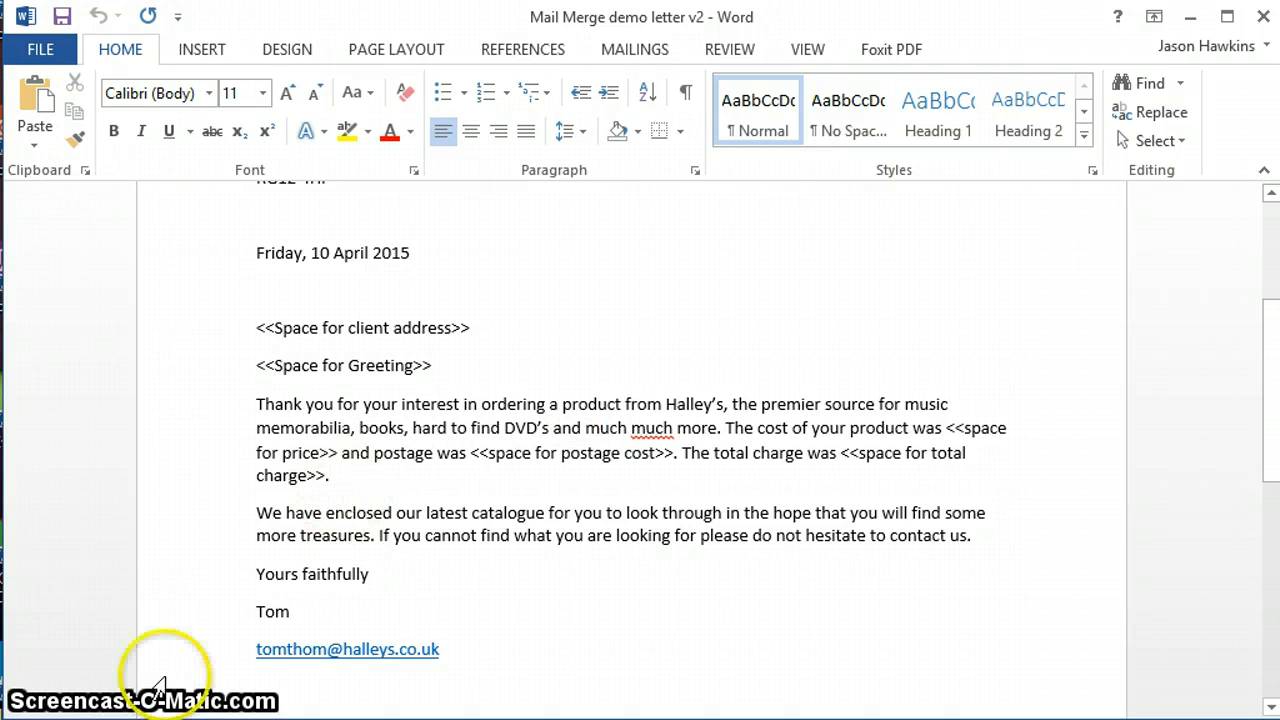
click(475, 719)
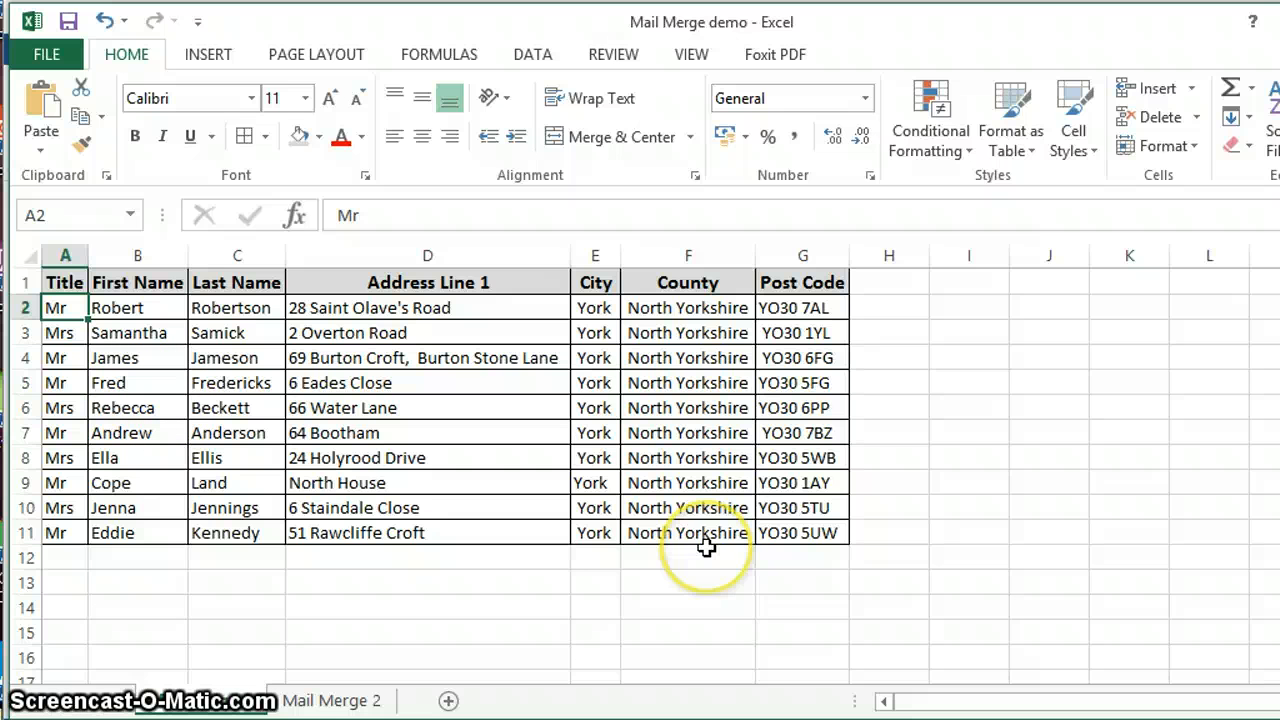
click(325, 702)
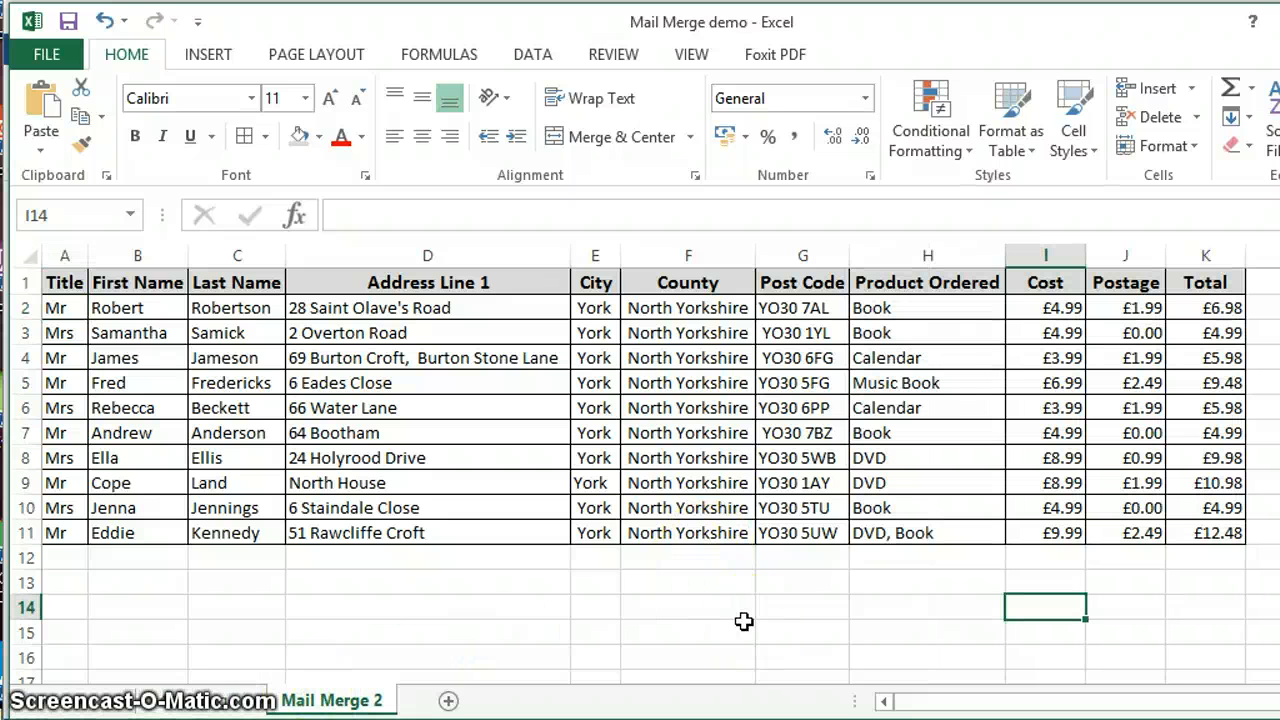
- Examine the Cost, Postage and Total columns and the formula behind the first total
click(1068, 245)
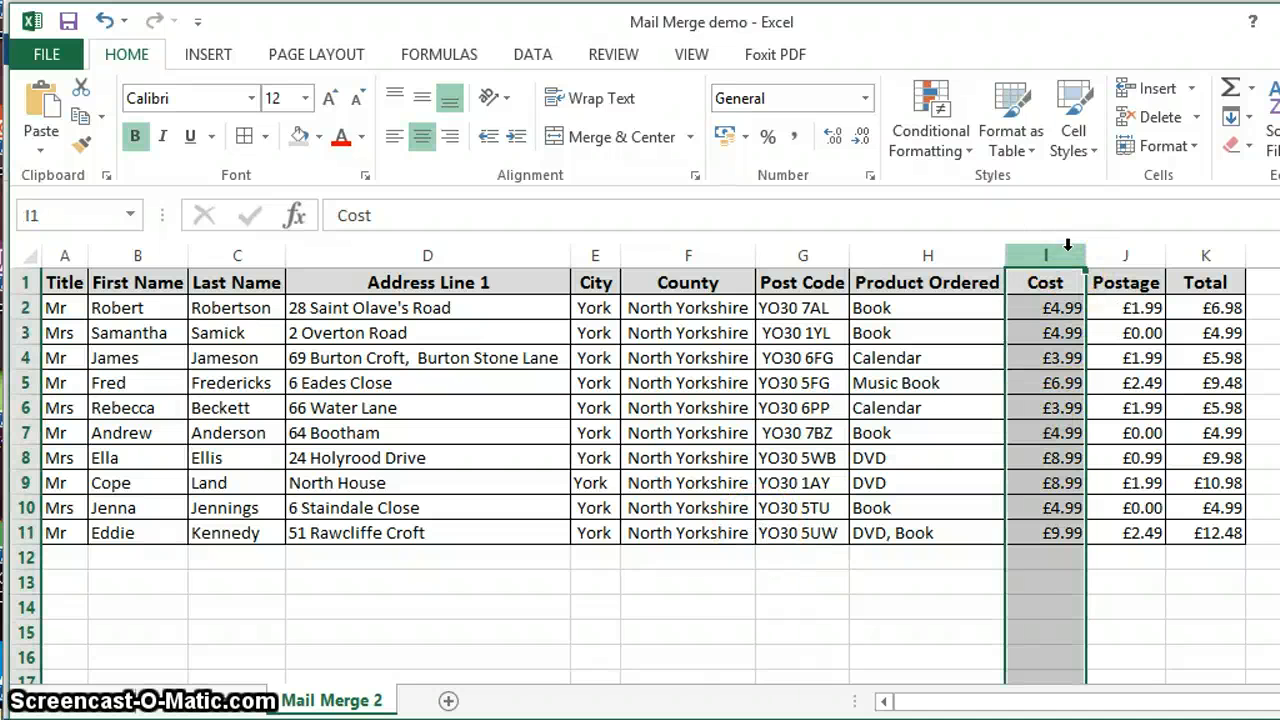
click(1122, 258)
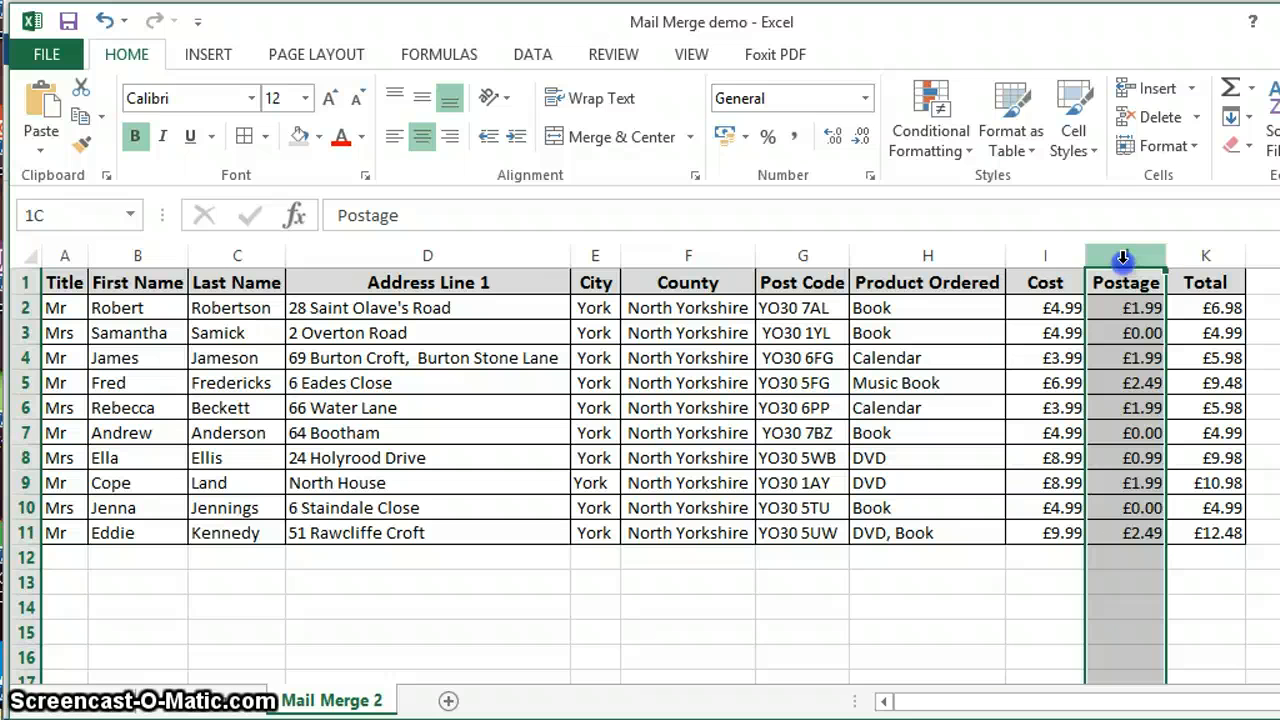
click(1221, 257)
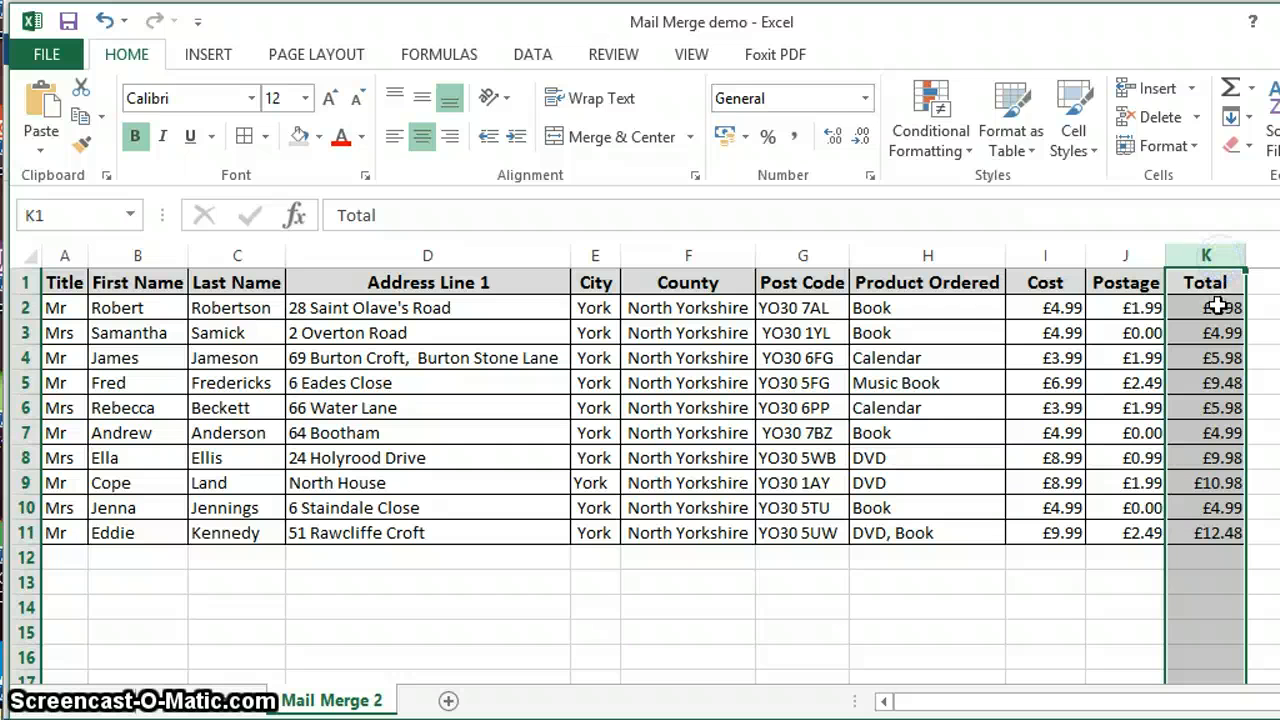
click(1217, 307)
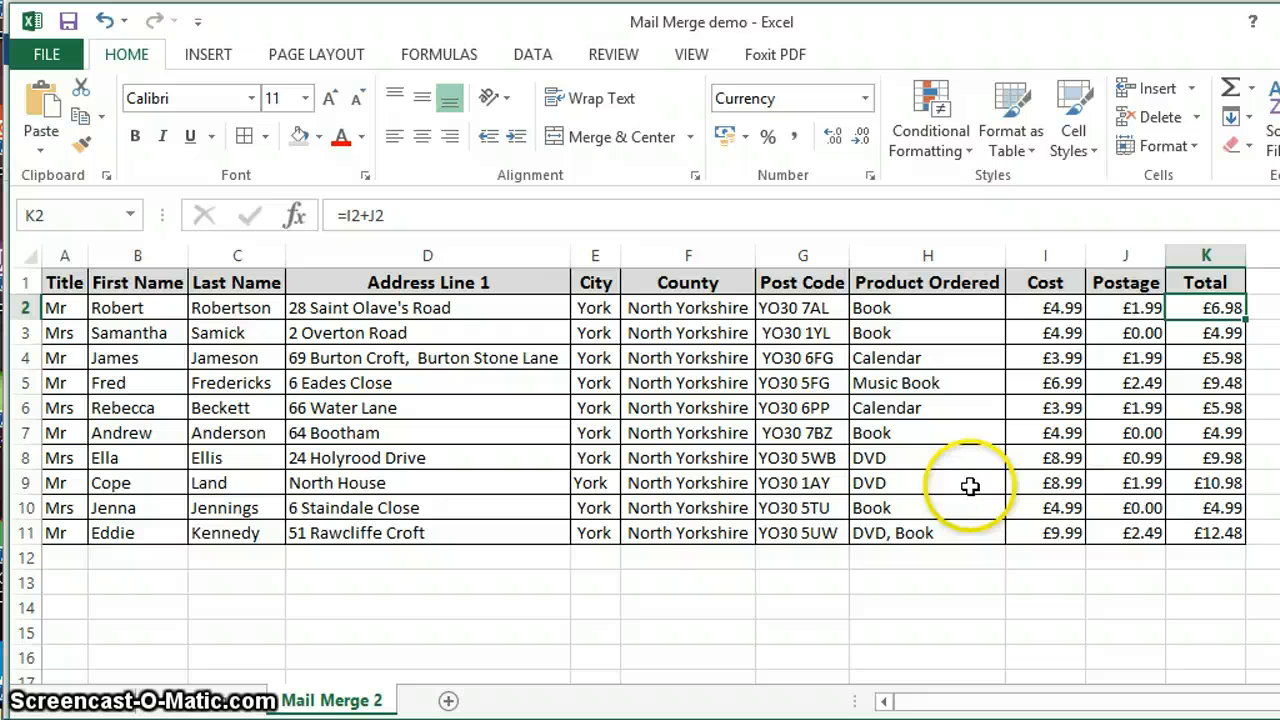
click(1038, 256)
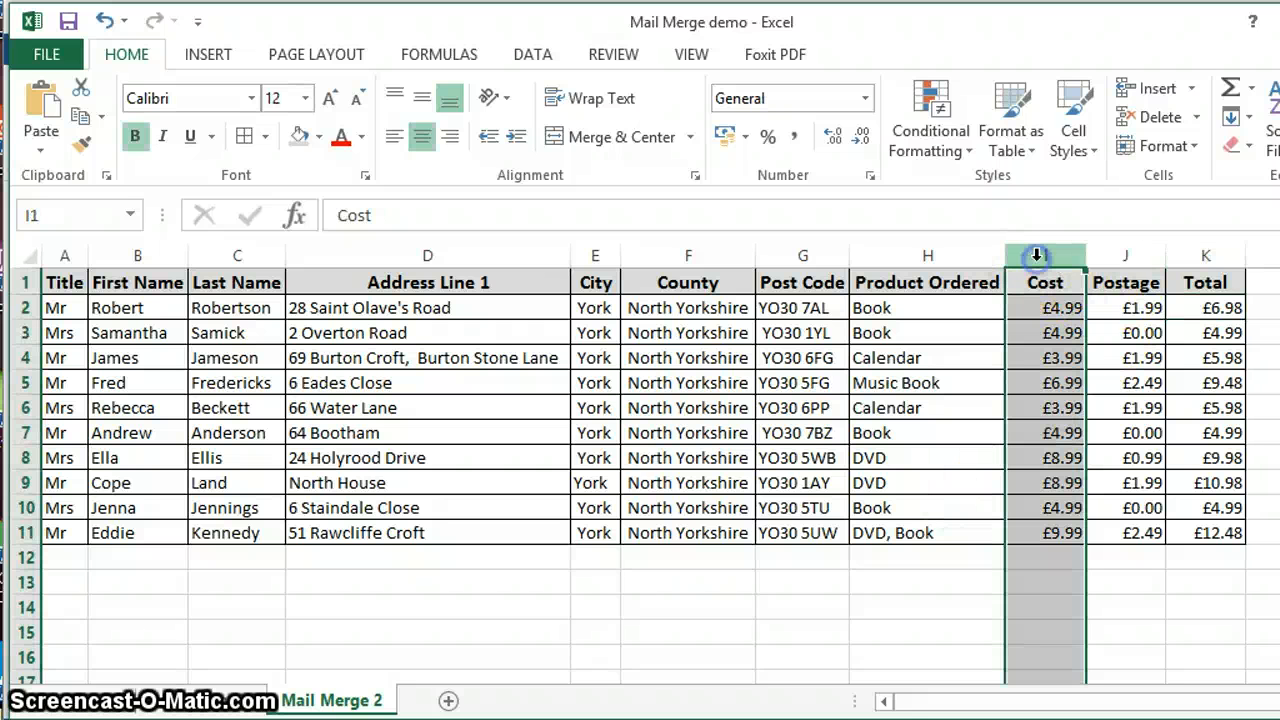
click(1110, 258)
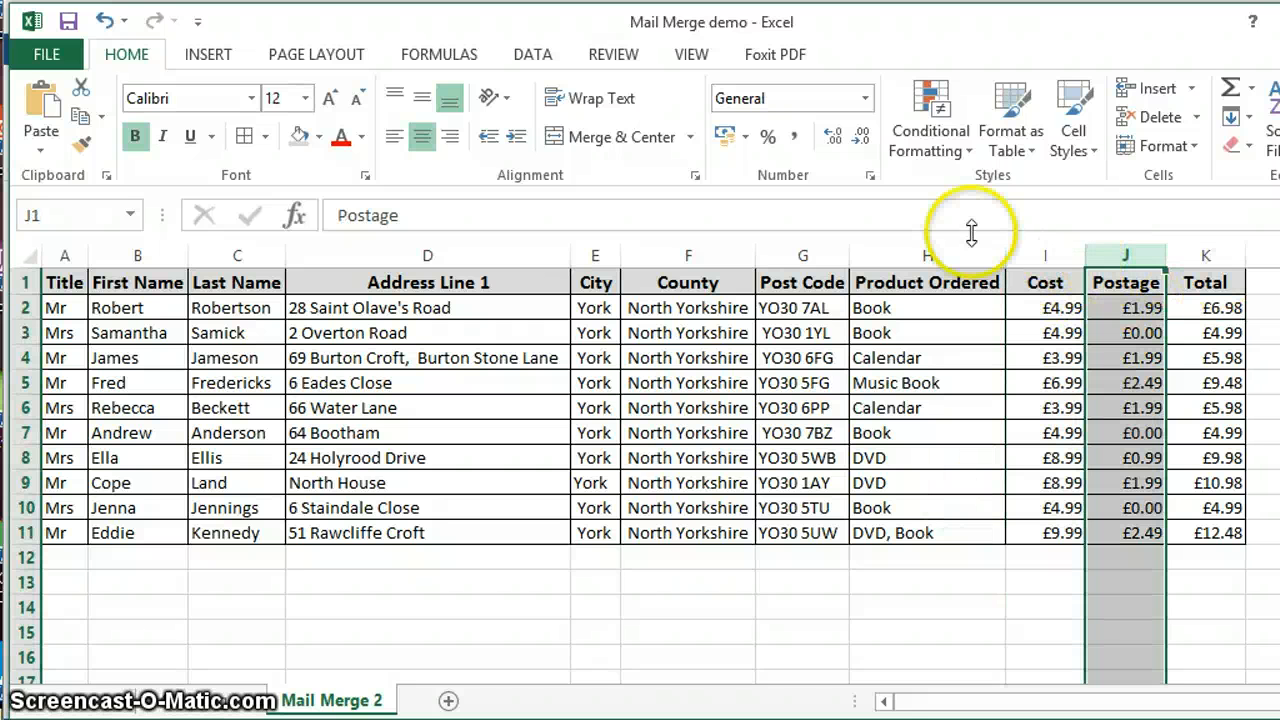
- Review the column headers from Title to Total, plus the first record's first name and ordered product
click(68, 282)
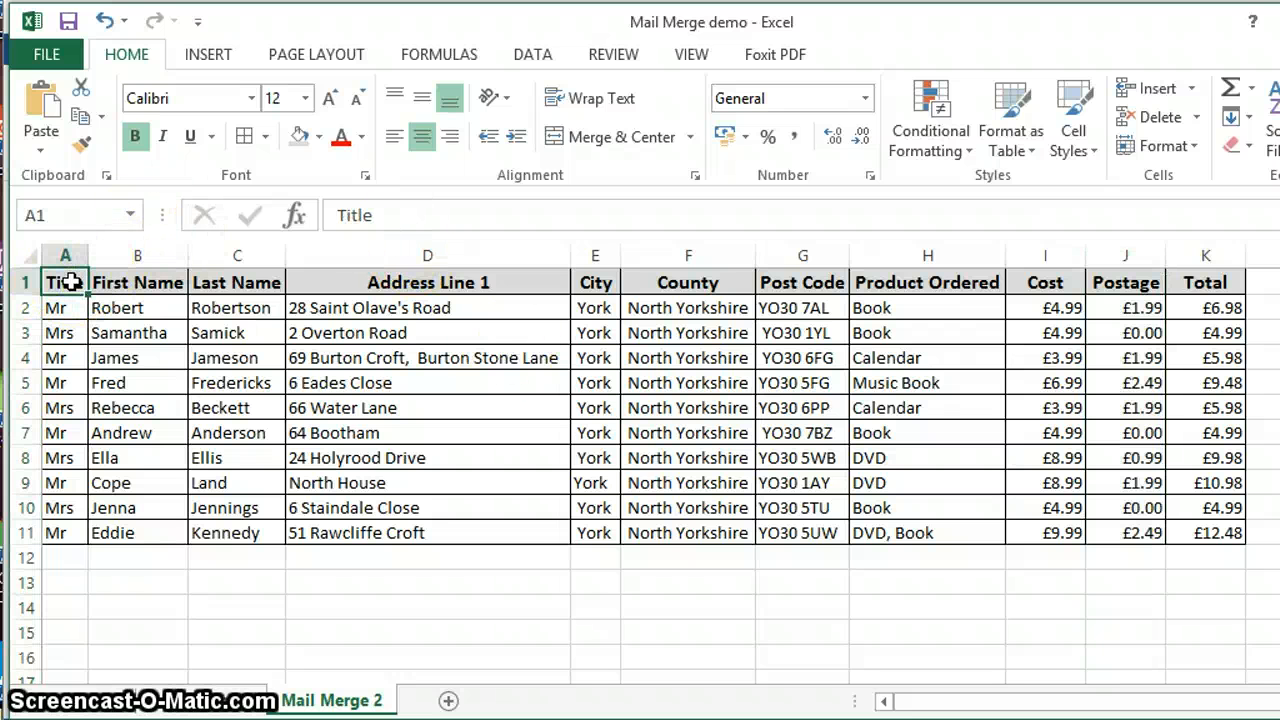
key(Right)
key(Right)
key(Right)
key(Right)
key(Right)
key(Right)
key(Right)
key(Right)
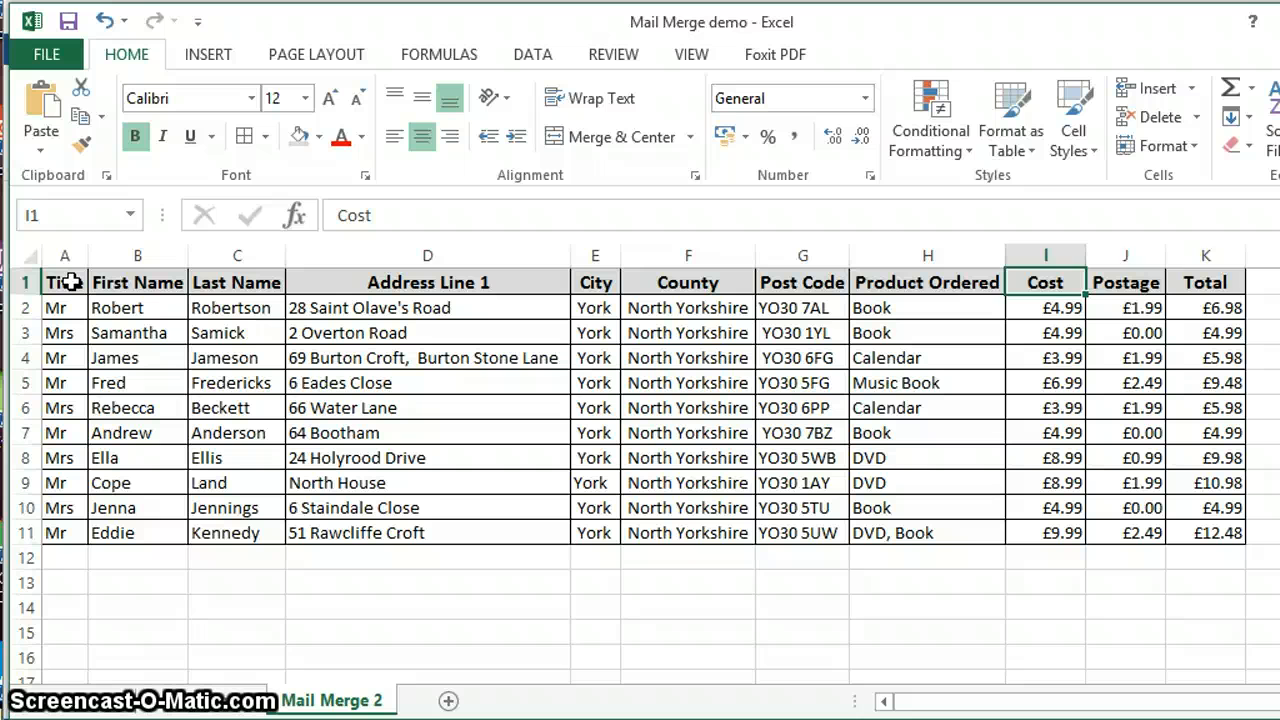
key(Right)
key(Right)
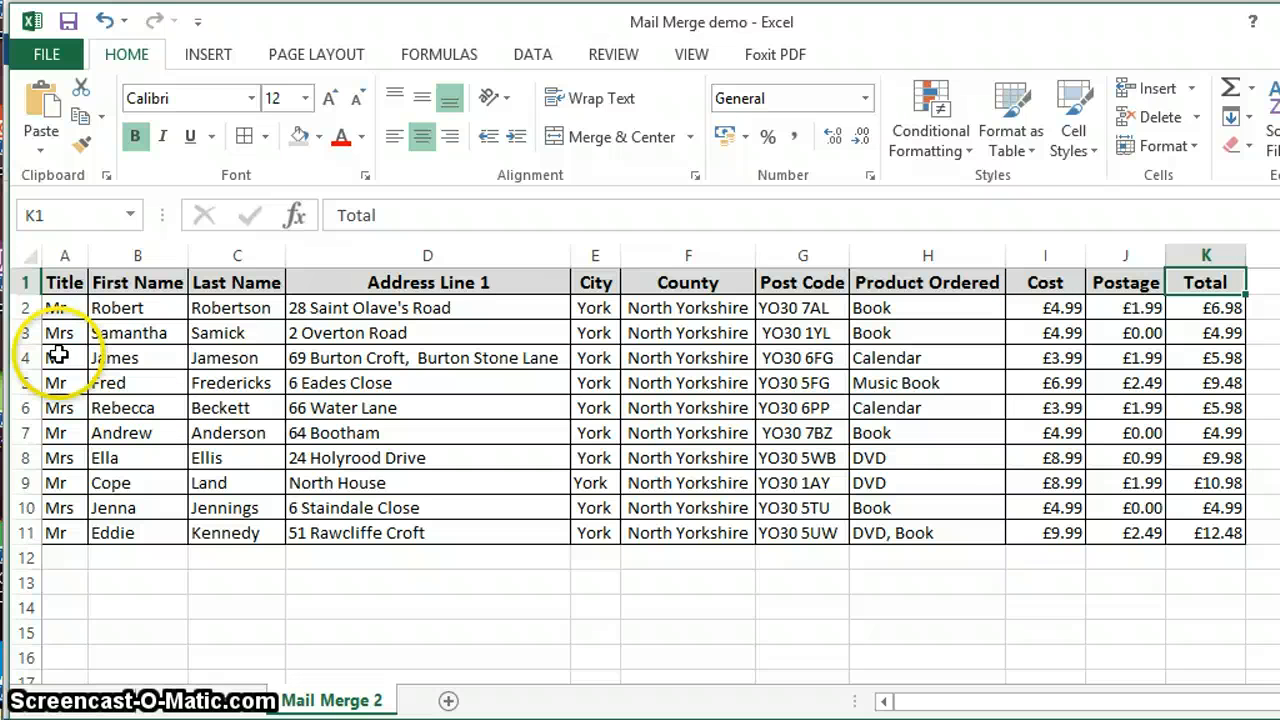
click(118, 307)
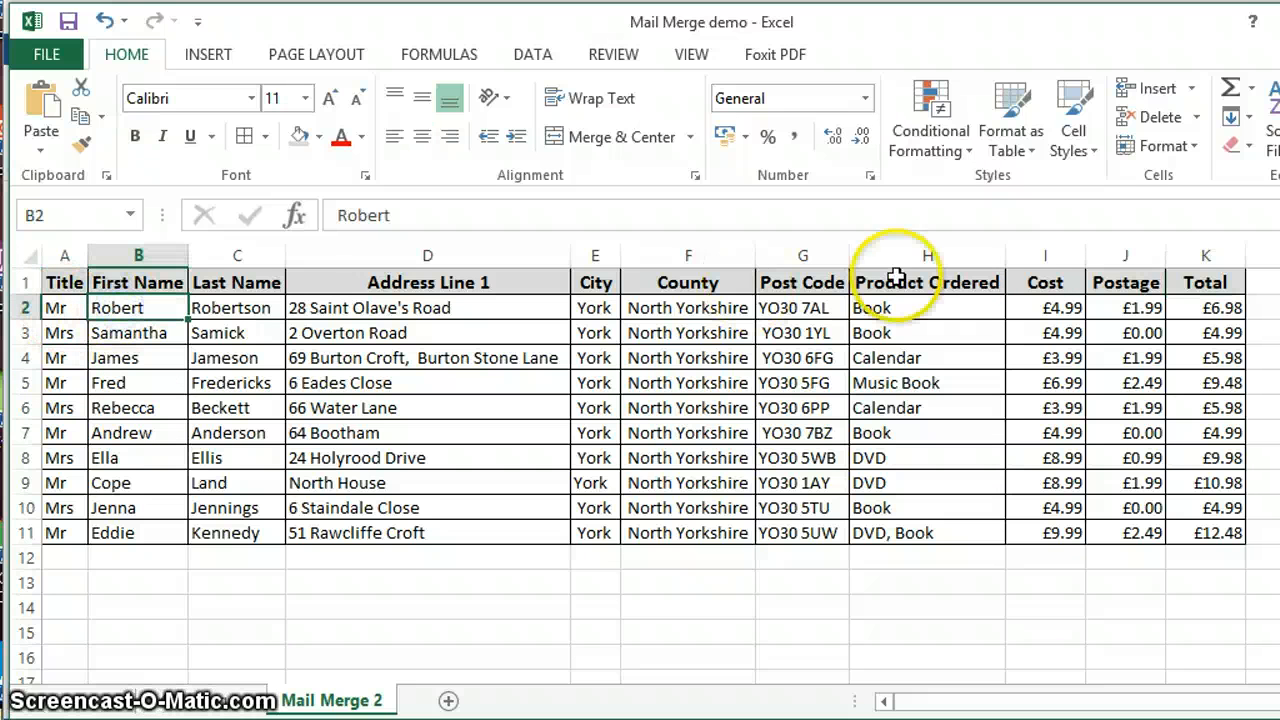
click(905, 308)
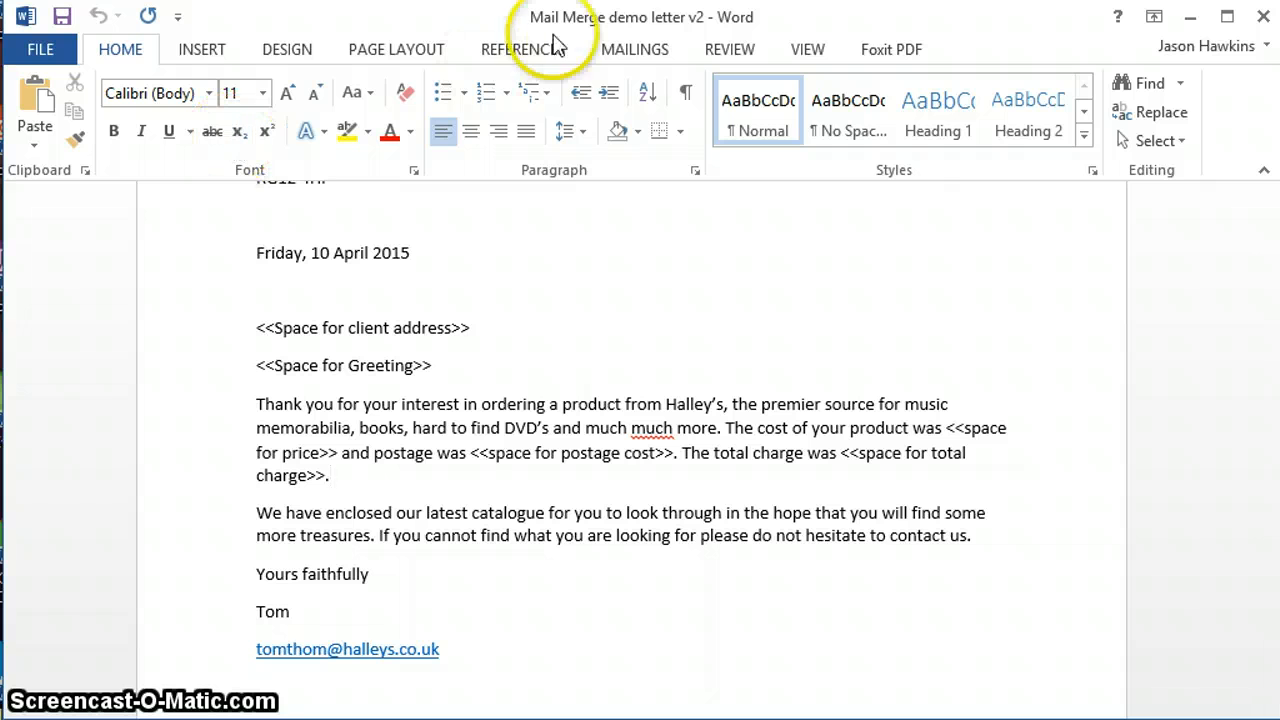
- In the Word letter, start the Step-by-Step Mail Merge Wizard for Letters, using the current document as the starting document
click(640, 55)
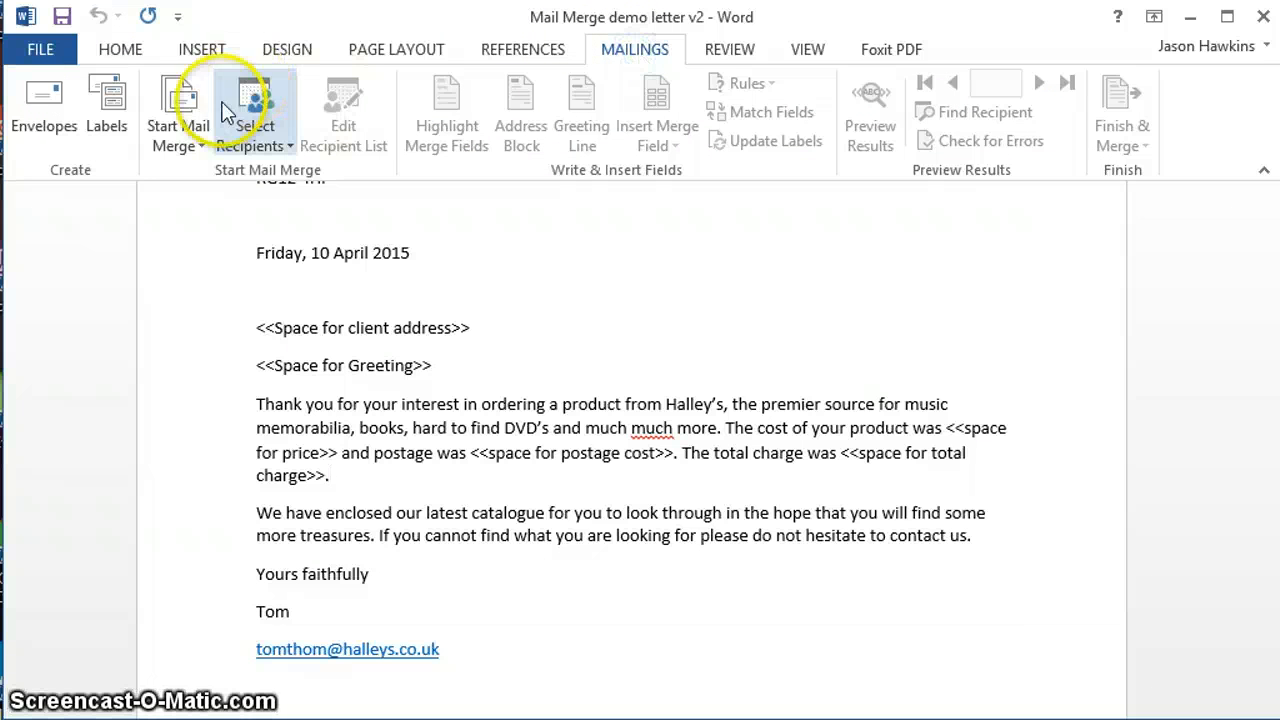
click(180, 130)
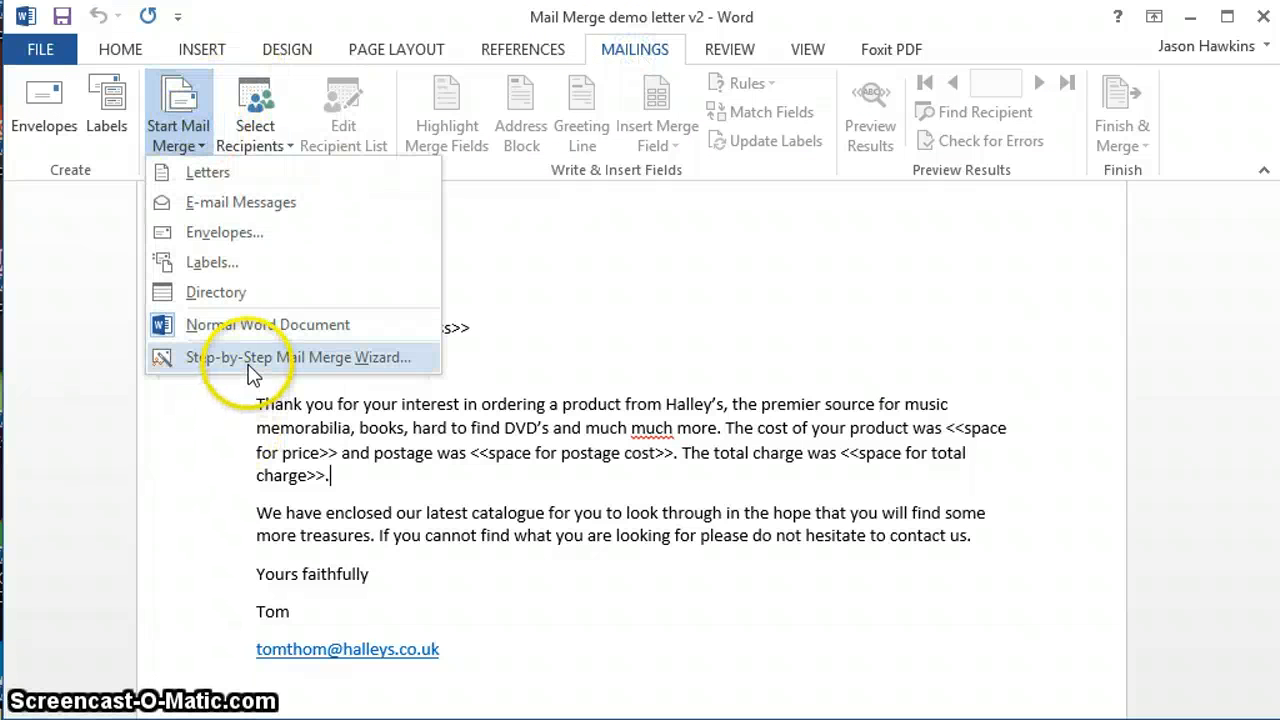
click(250, 362)
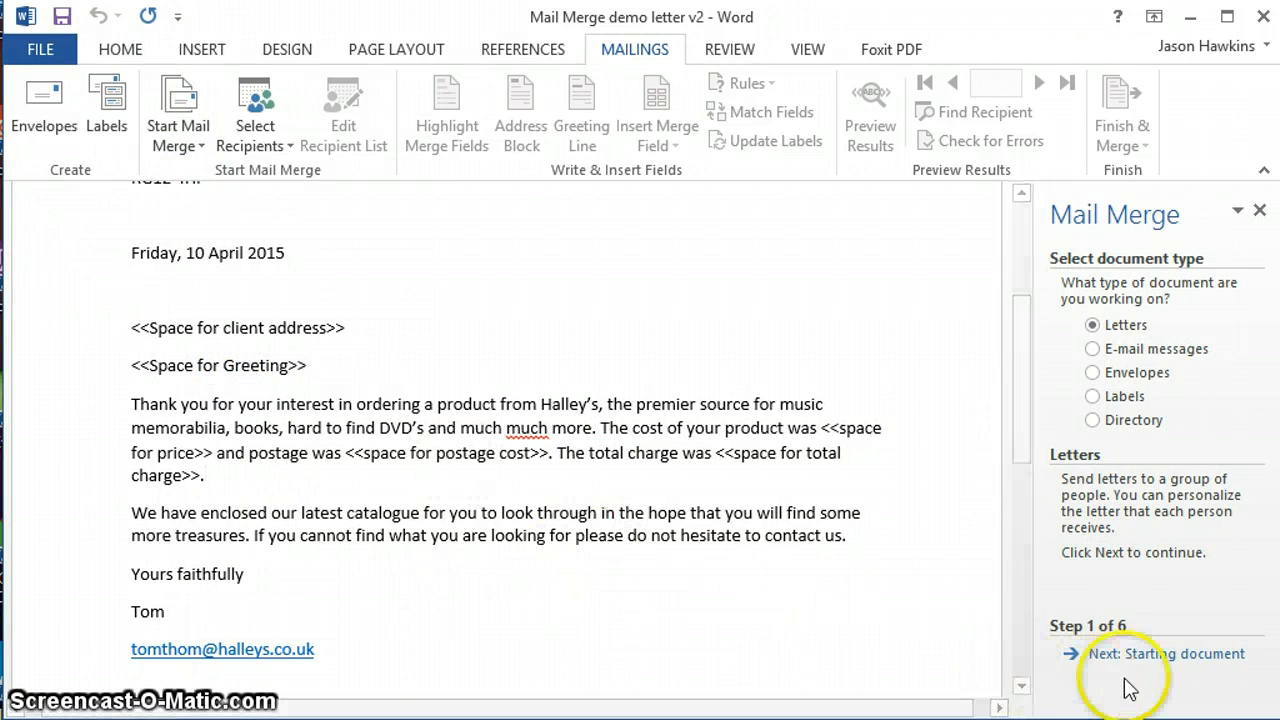
click(1168, 655)
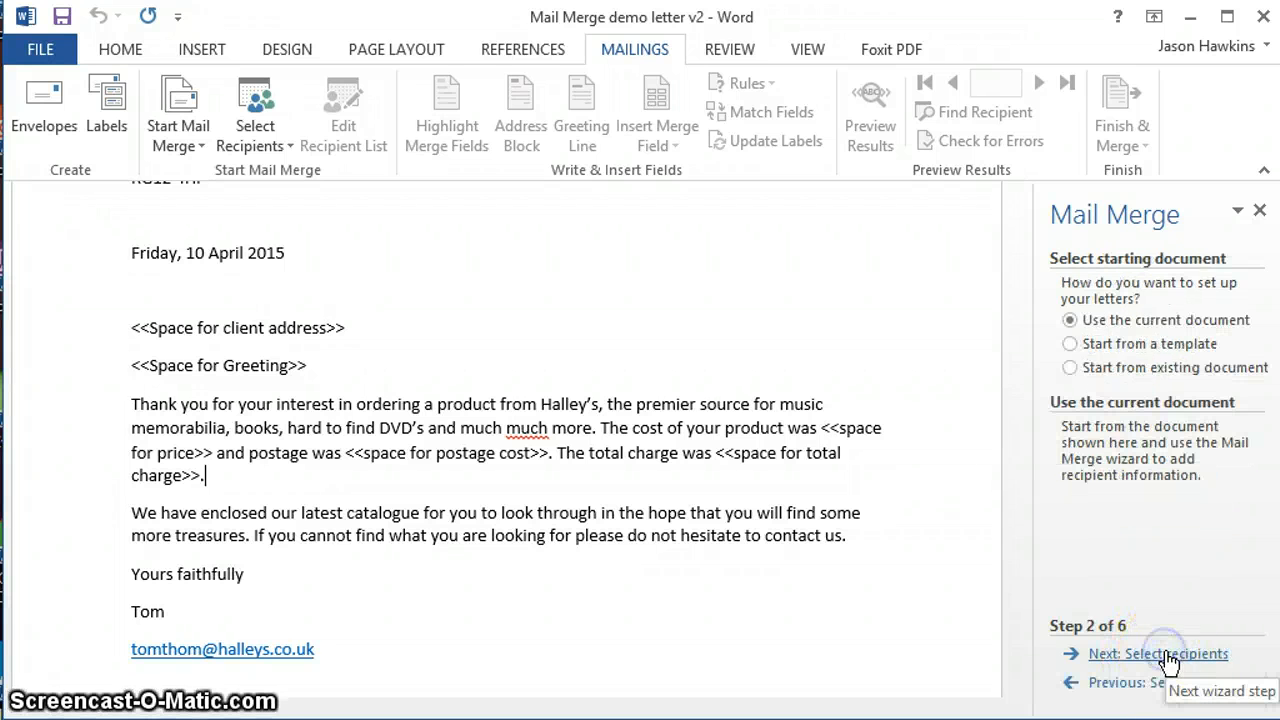
click(1168, 655)
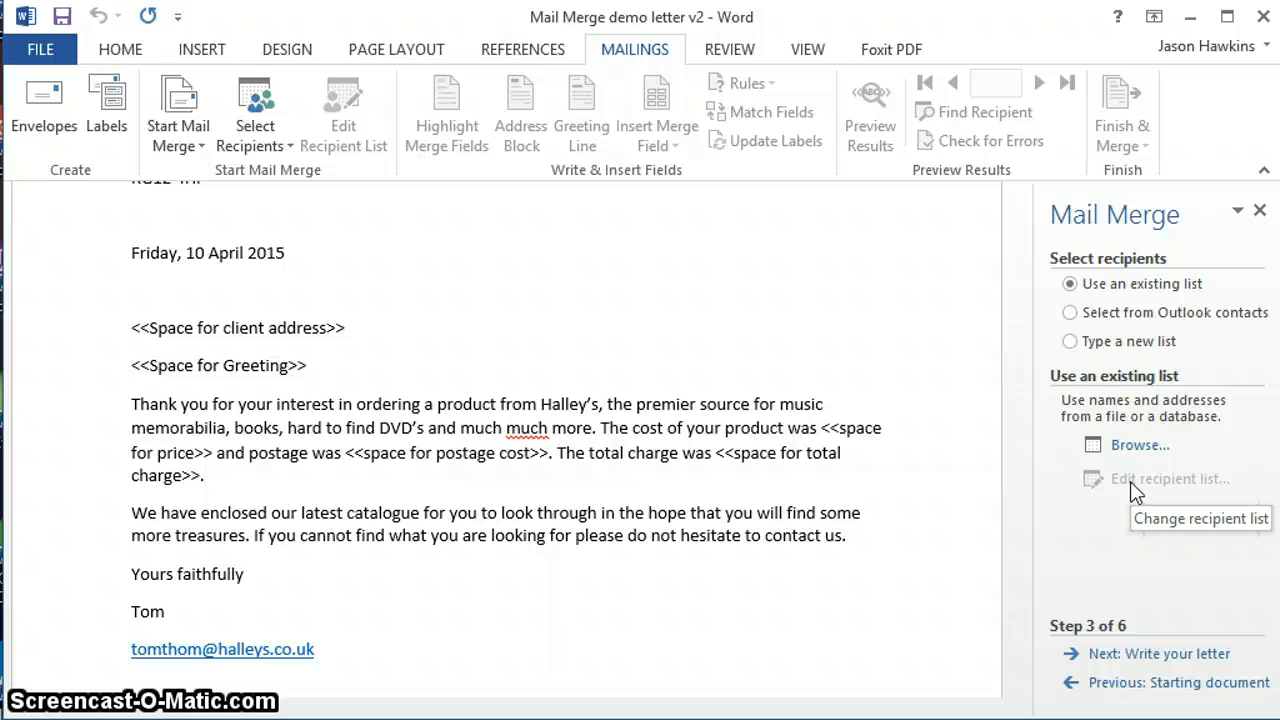
- Use the existing Mail Merge demo workbook in Documents as the recipient source, choosing the 'Mail Merge 2$' table
click(1140, 450)
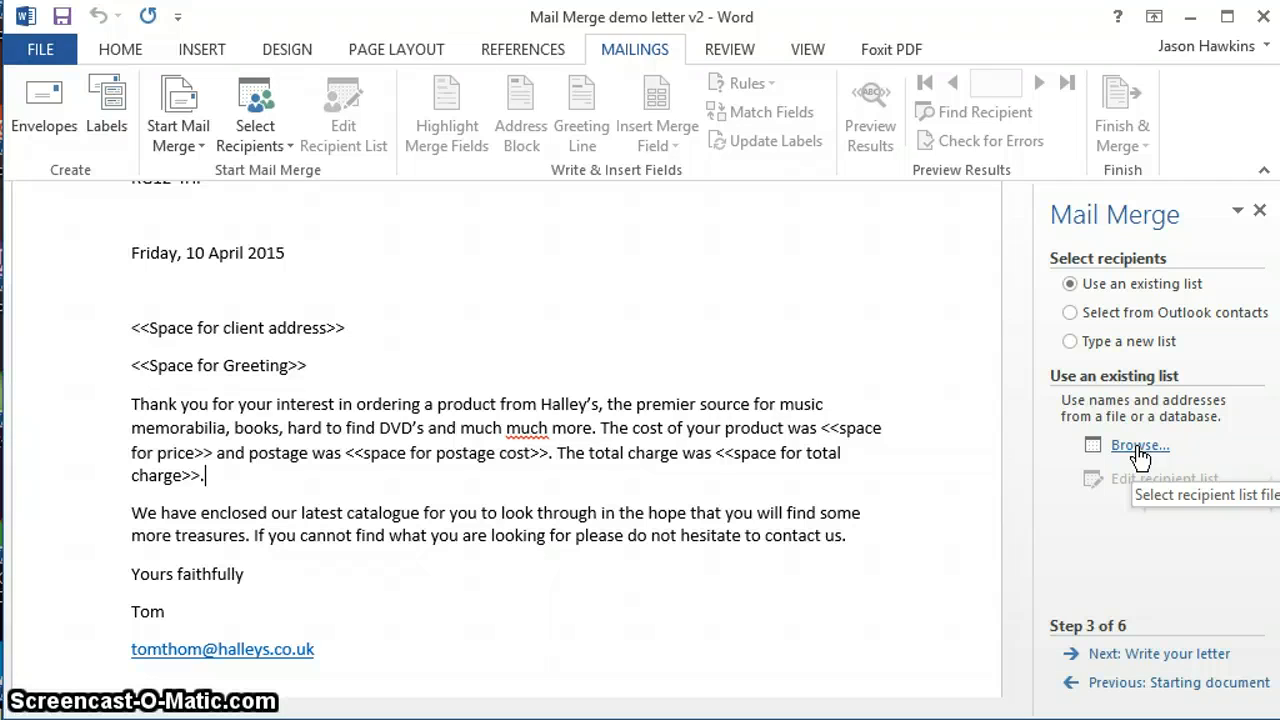
click(1142, 452)
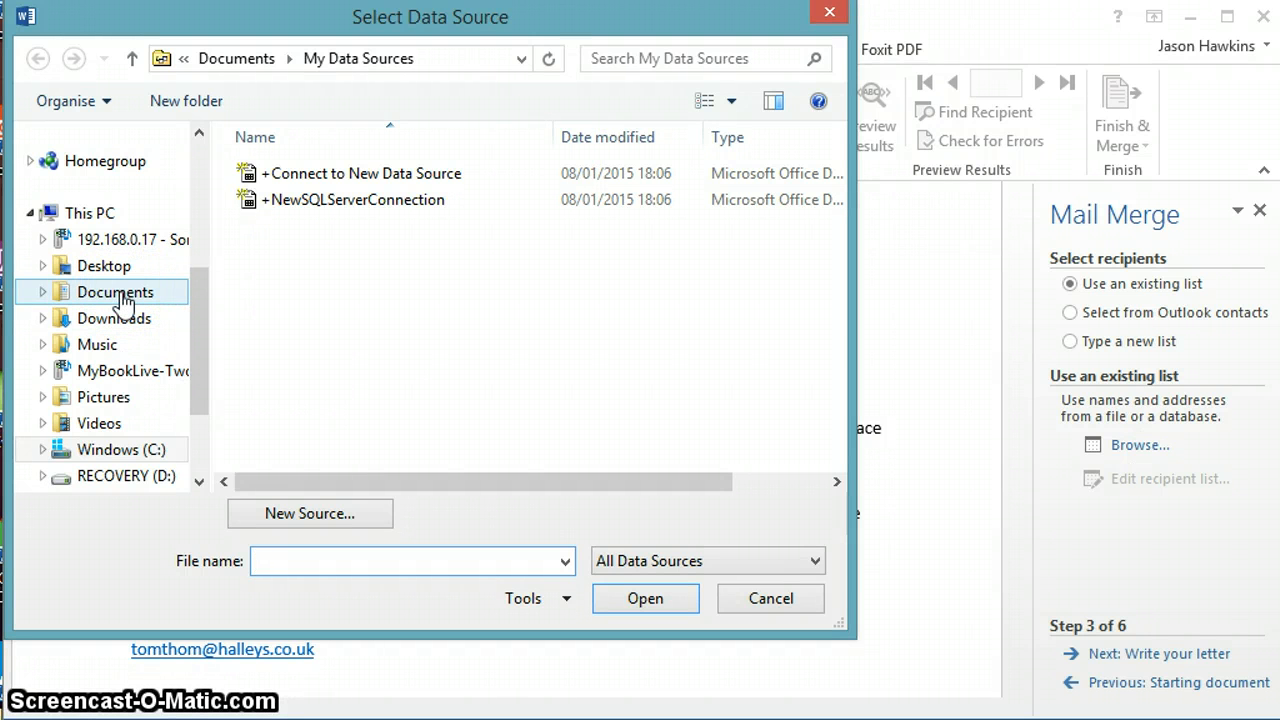
click(118, 294)
click(336, 395)
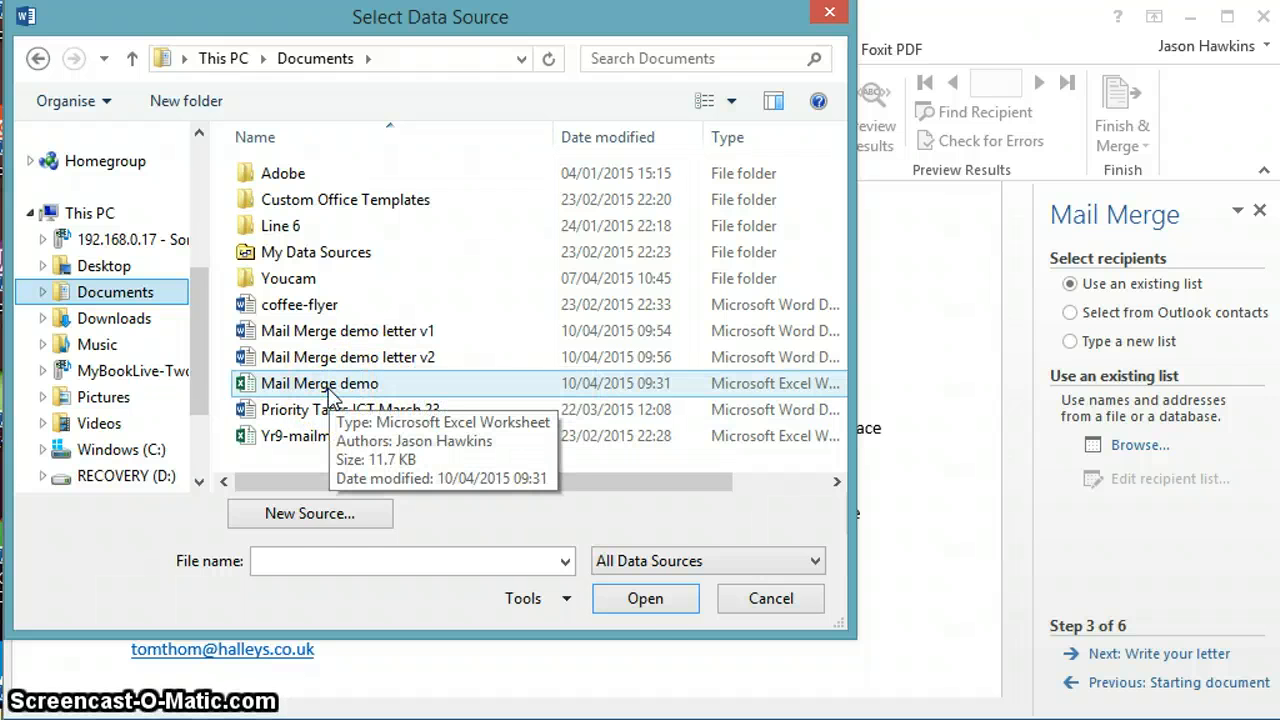
click(330, 395)
click(640, 598)
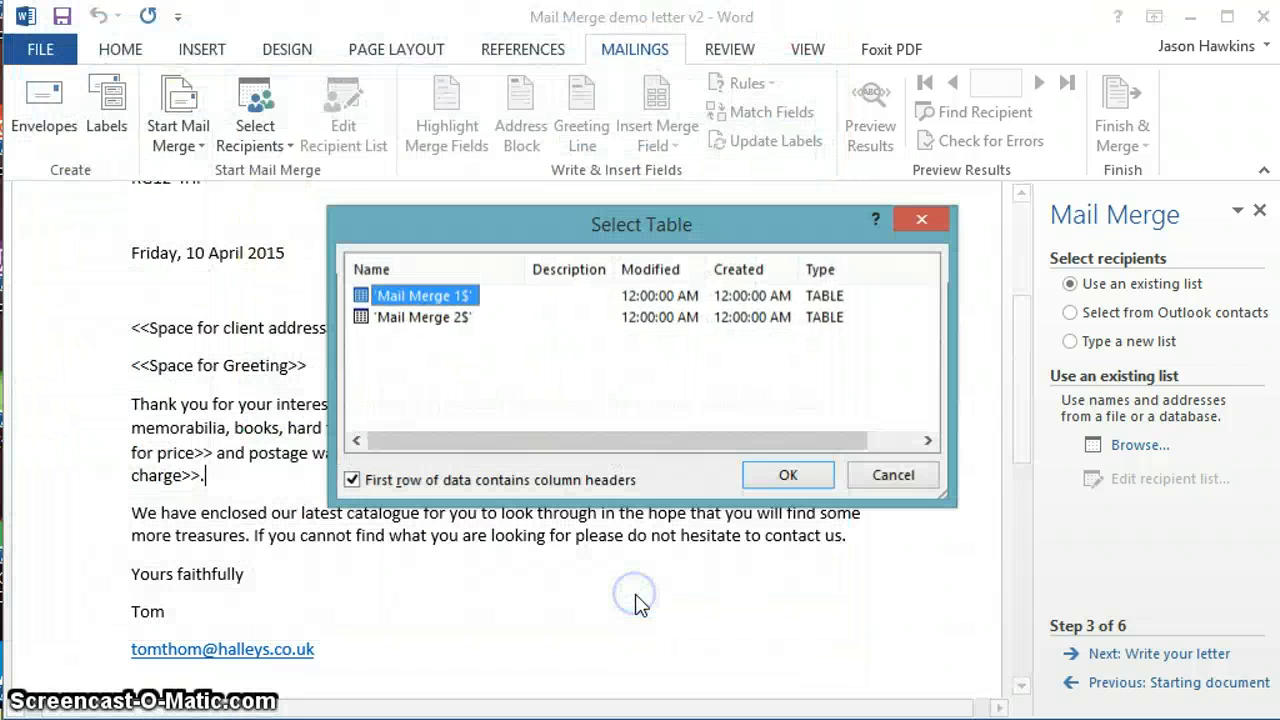
click(416, 319)
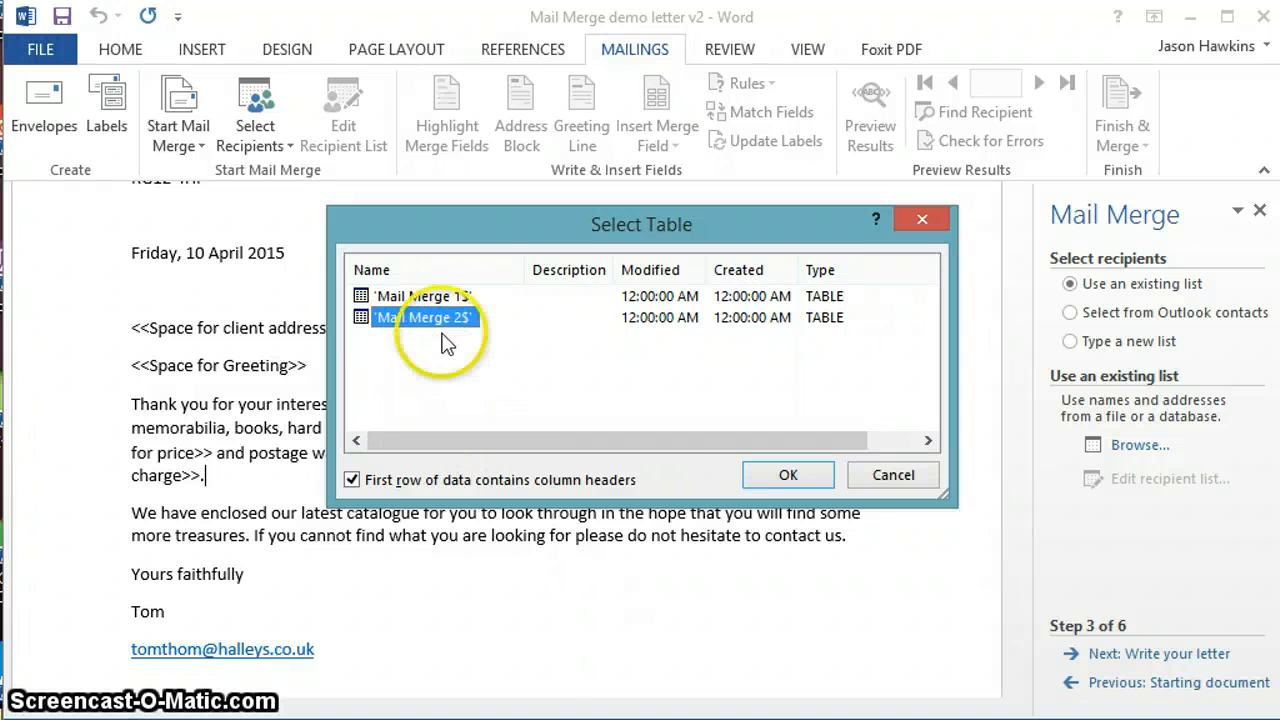
click(786, 477)
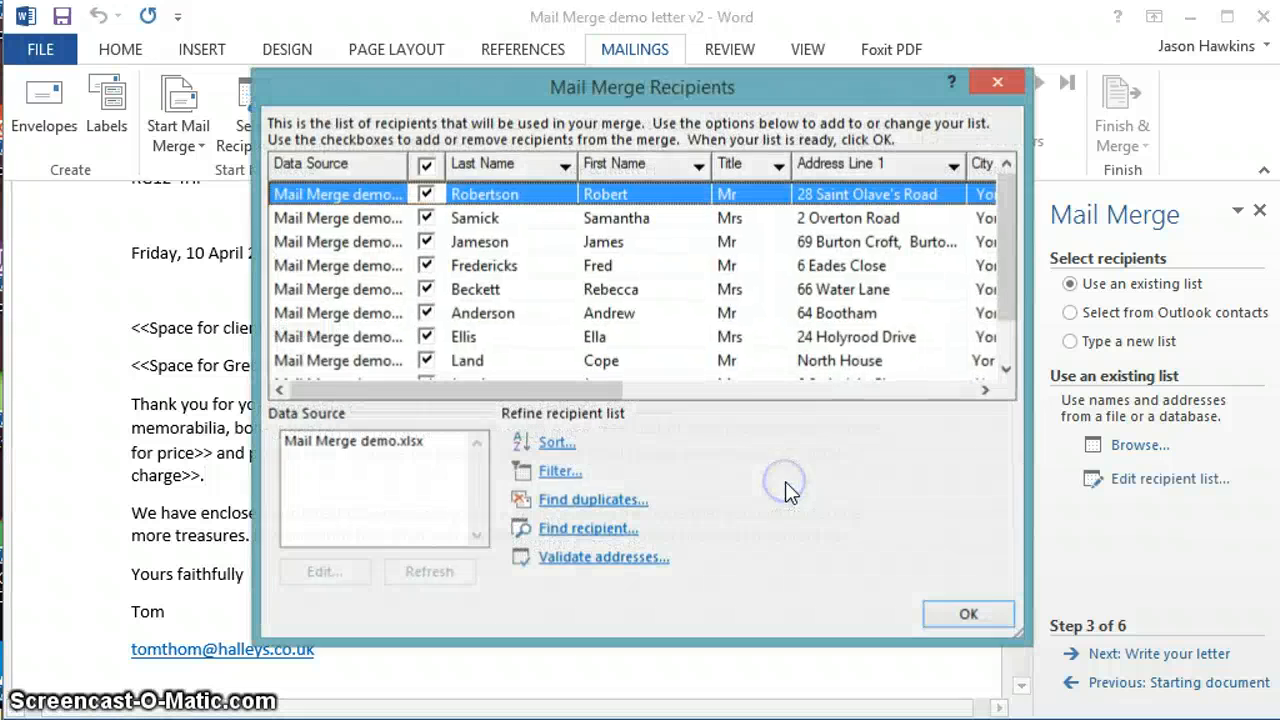
- Check the recipient list's columns, accept all recipients, and advance the wizard to writing the letter
drag(520, 390, 920, 394)
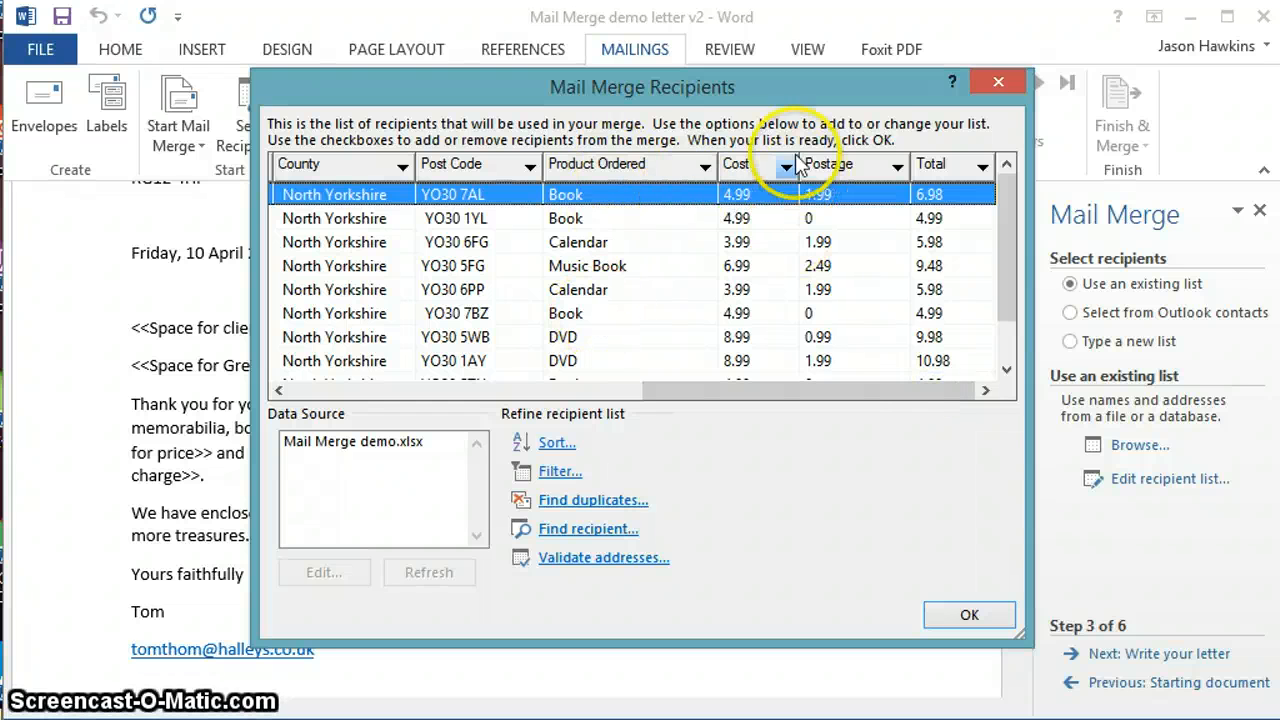
drag(915, 395, 429, 400)
click(969, 617)
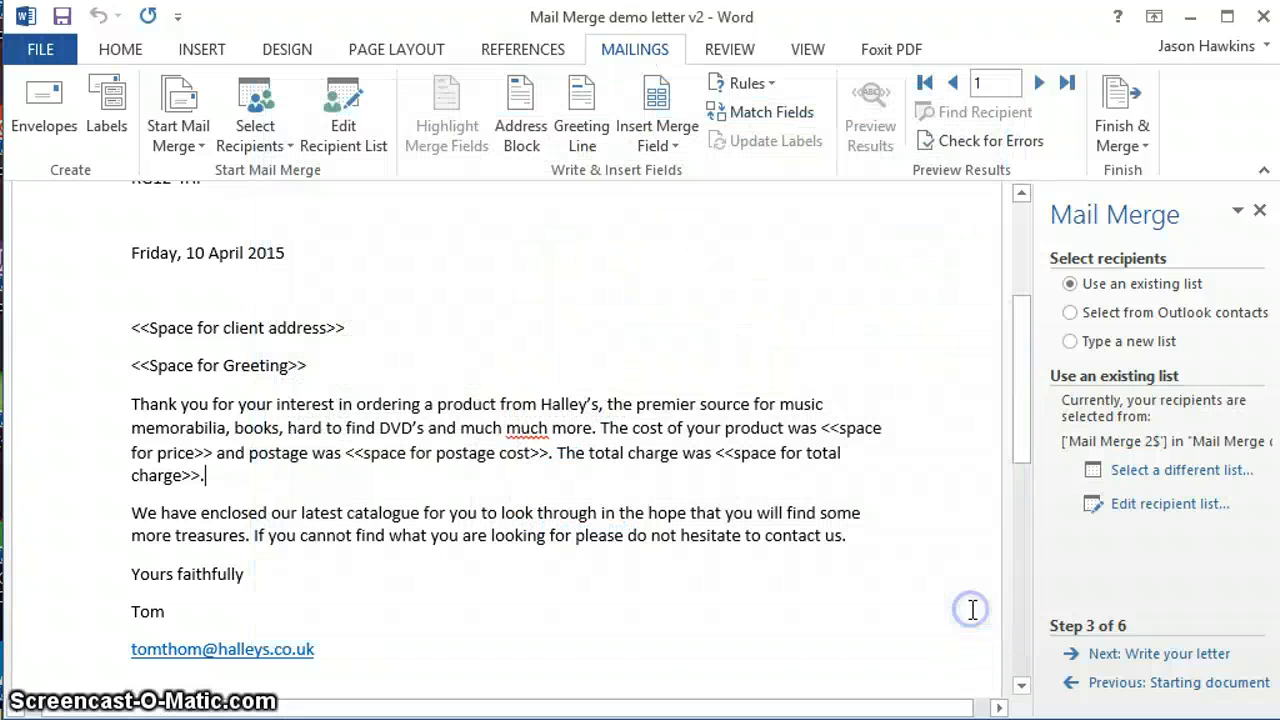
click(1207, 655)
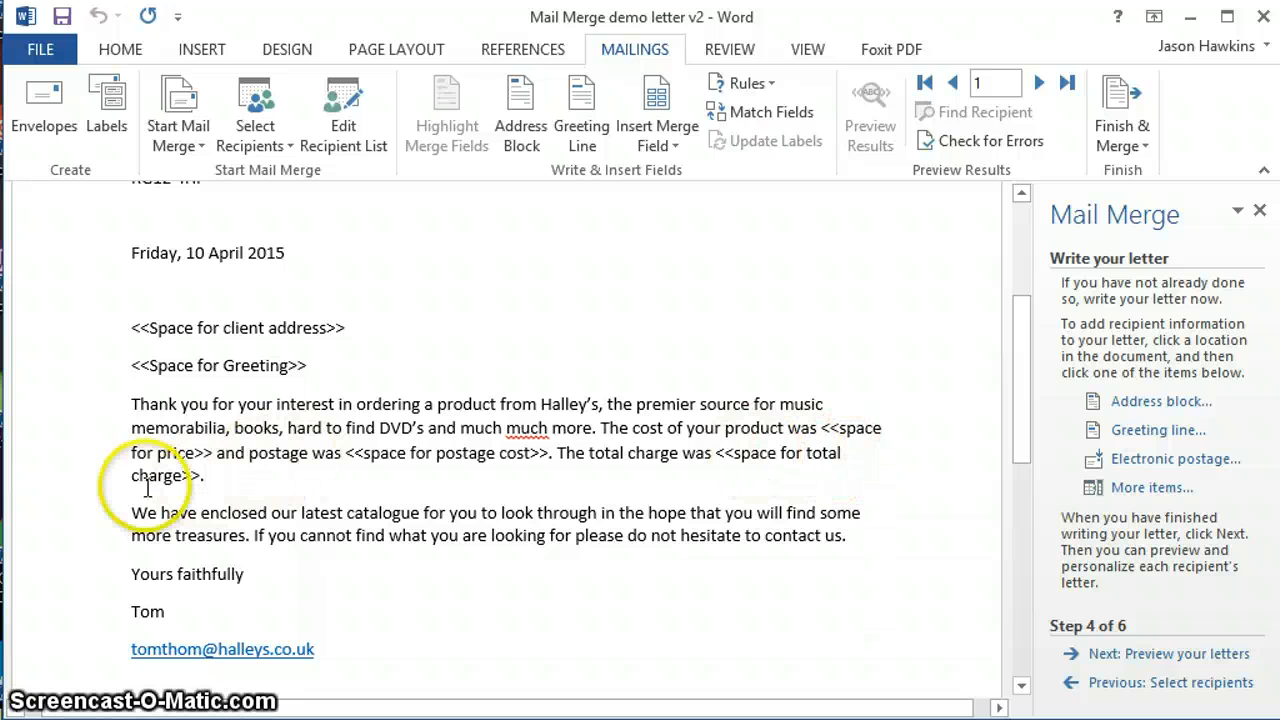
- Replace the client address and greeting placeholders below the date with empty lines
drag(346, 328, 36, 345)
key(Delete)
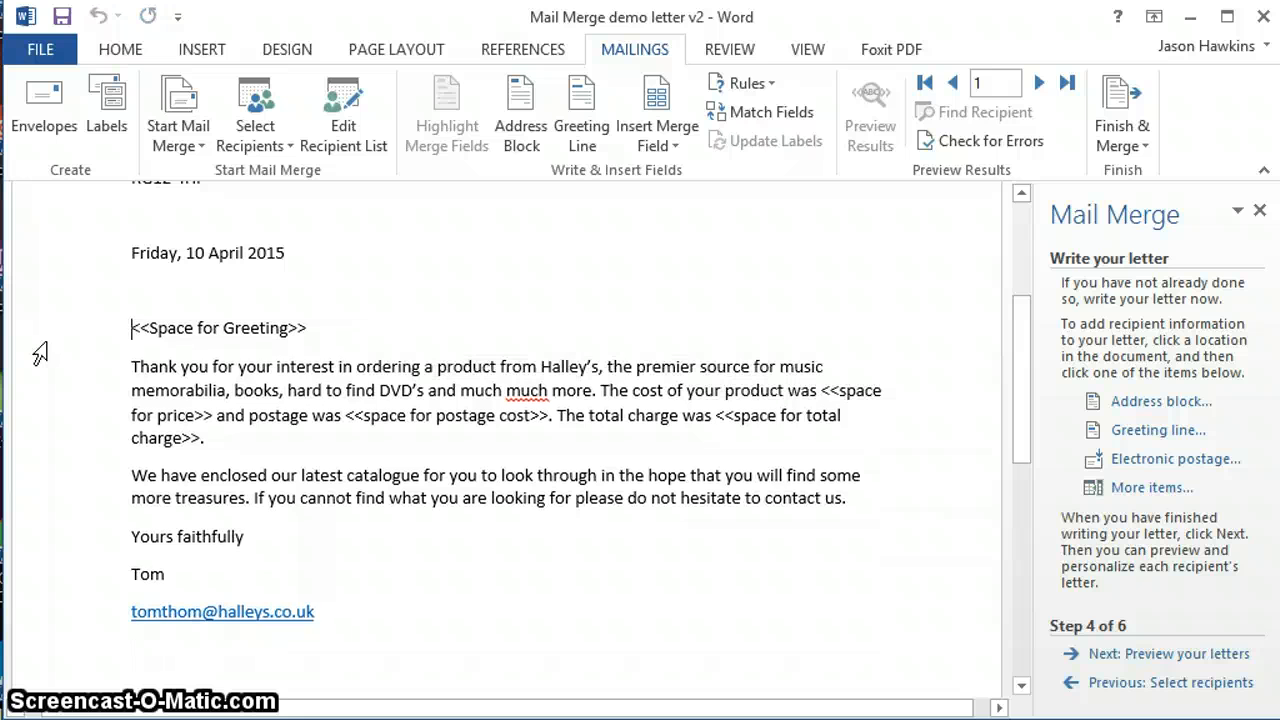
drag(310, 330, 106, 337)
key(Delete)
click(131, 338)
key(Return)
key(Return)
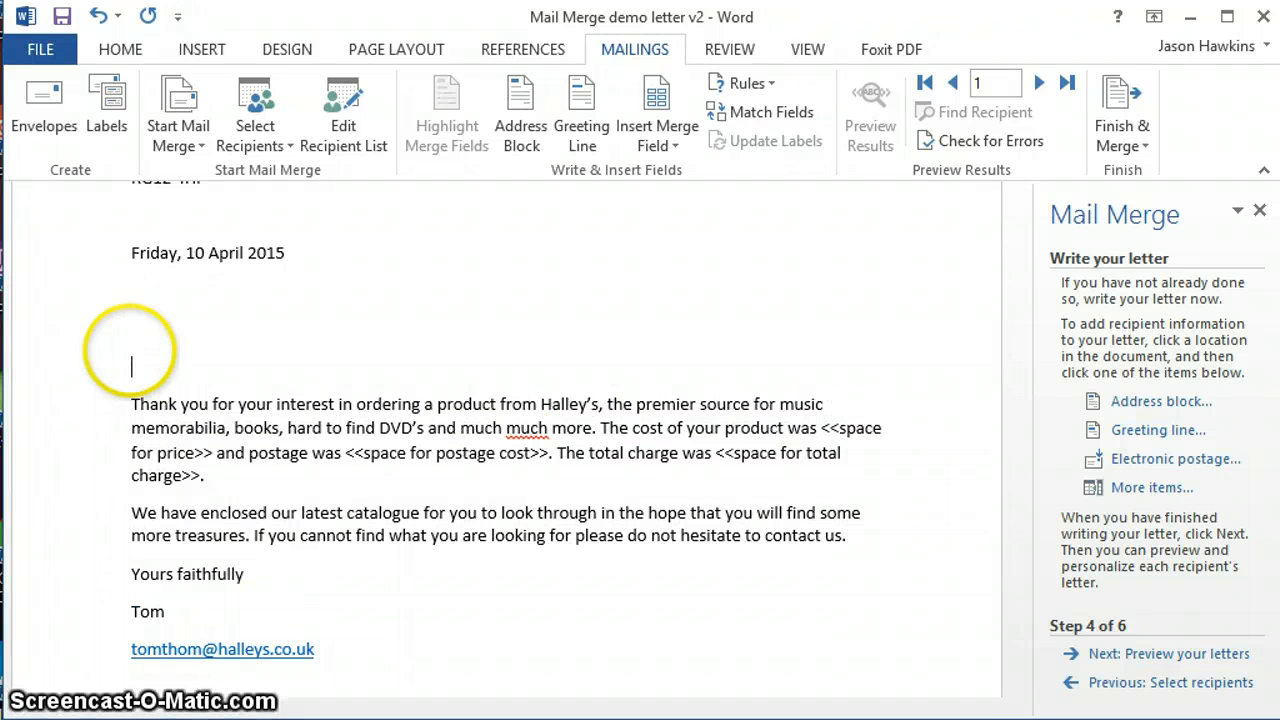
- Start inserting an address block below the date and match its State field to the County column
click(1178, 404)
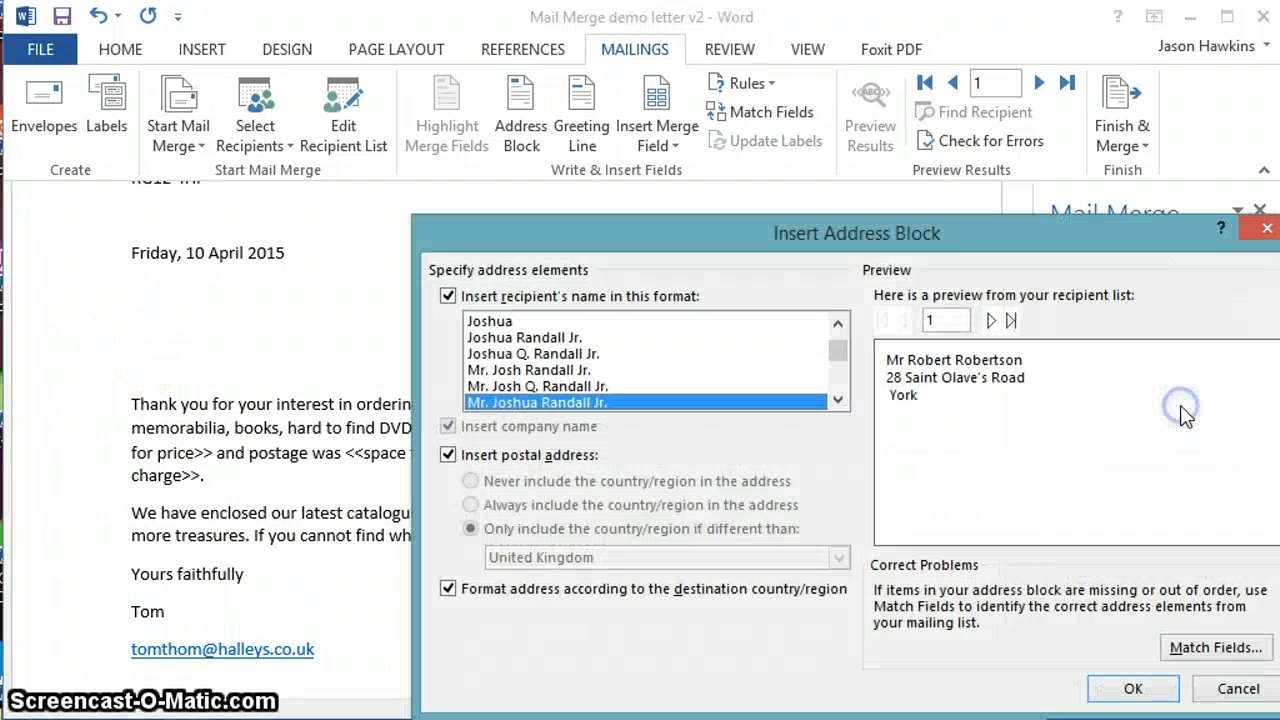
click(1203, 650)
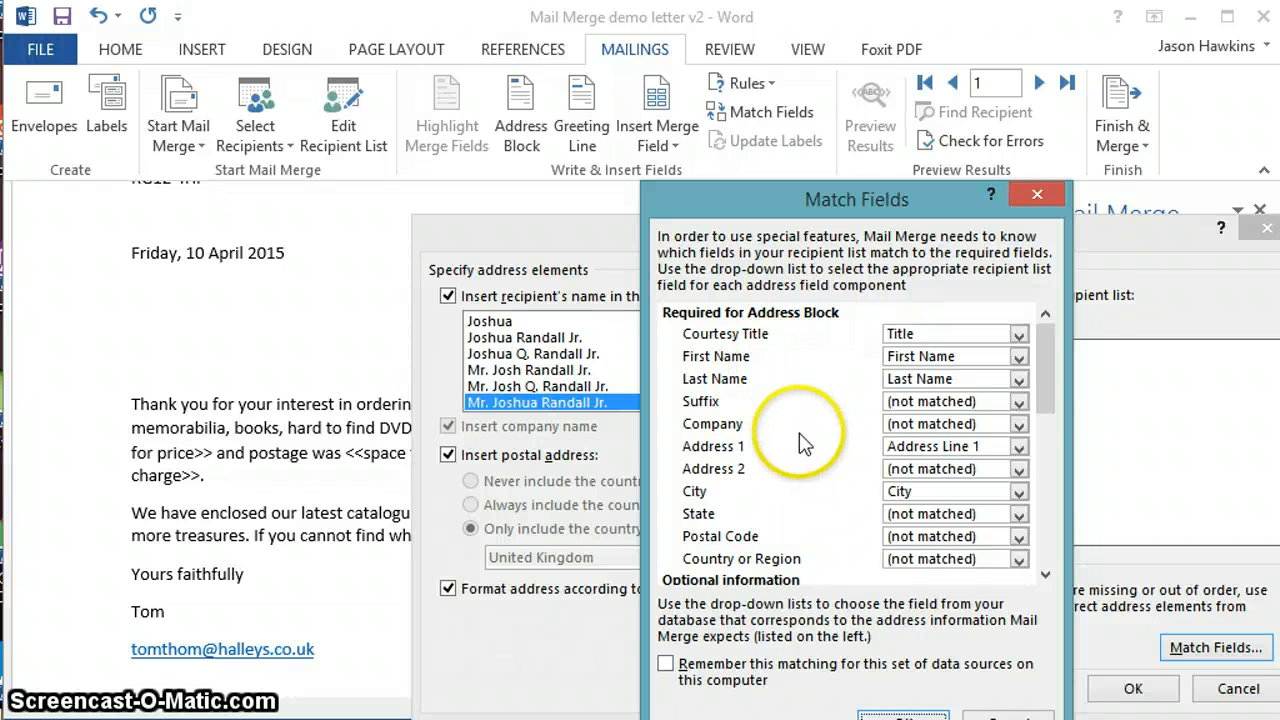
click(1020, 516)
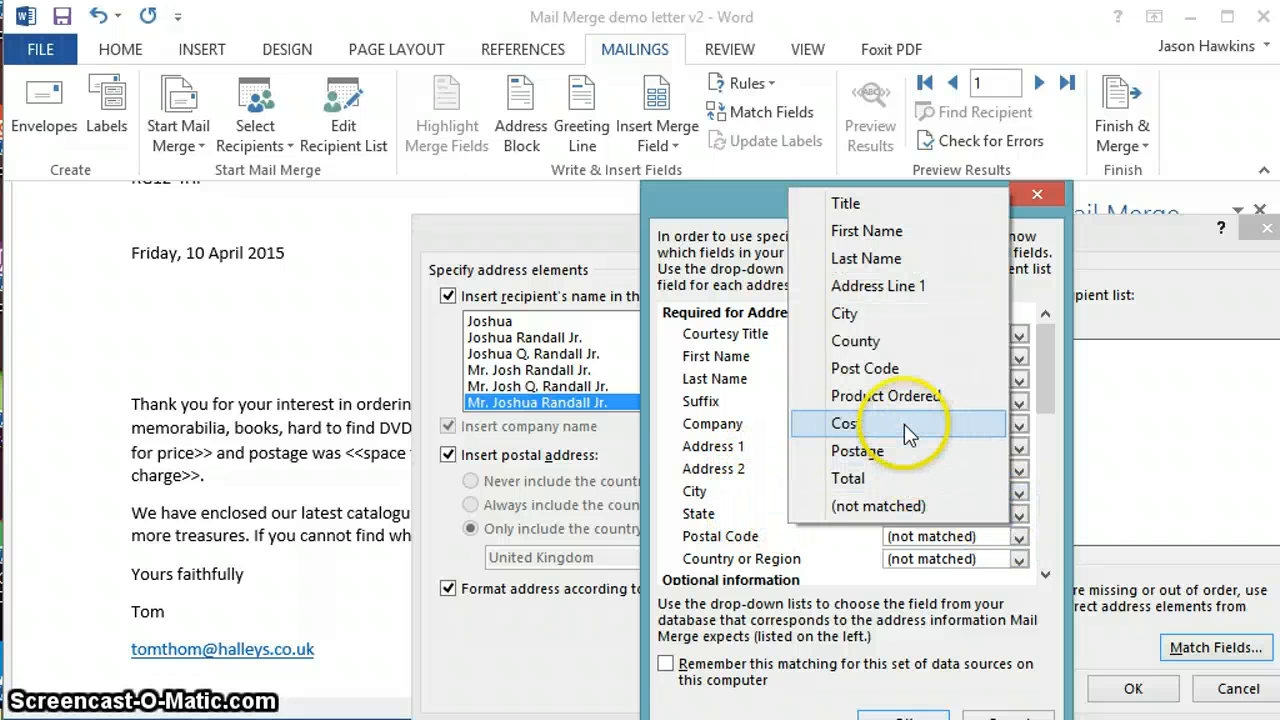
click(903, 345)
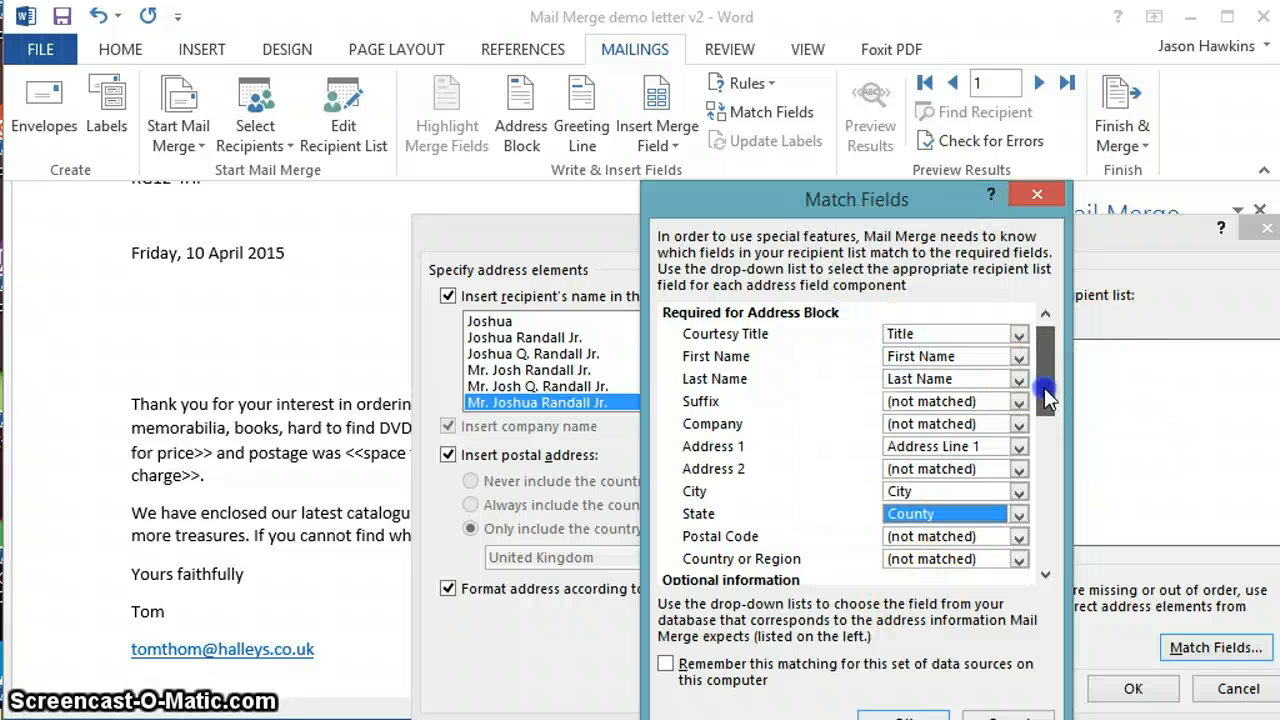
scroll(1046, 396, down, 1)
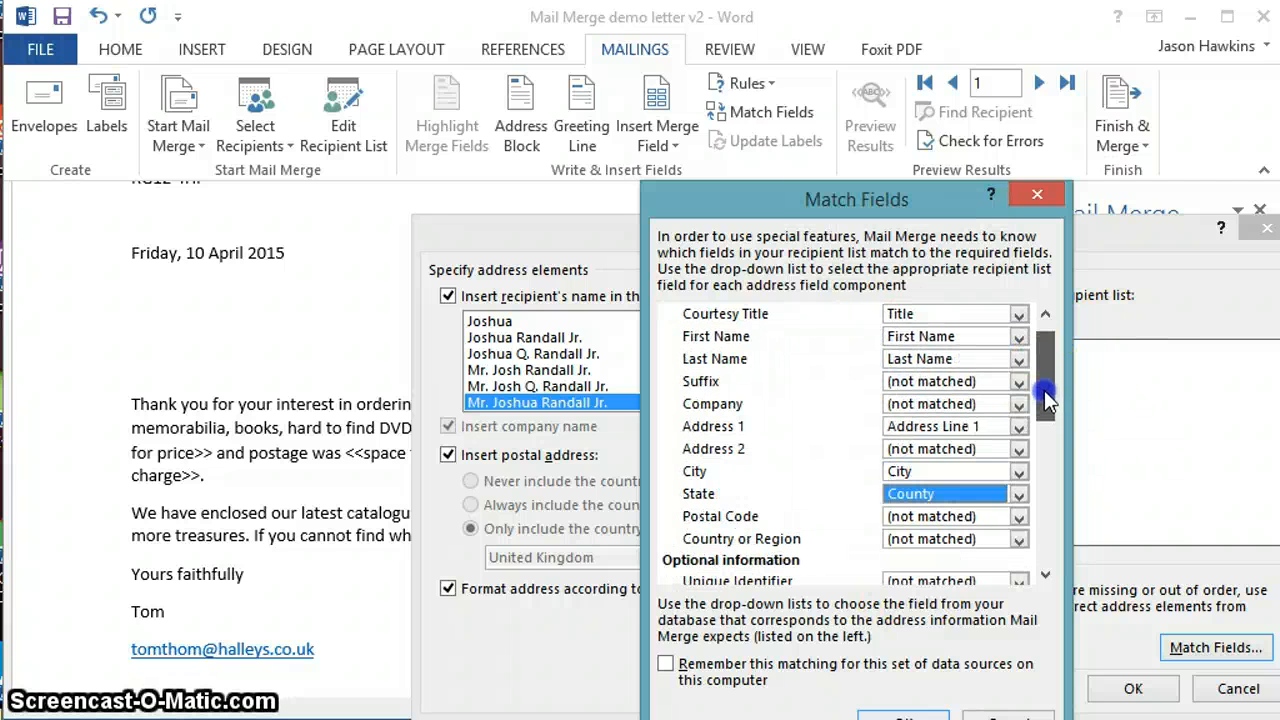
drag(1045, 395, 1046, 409)
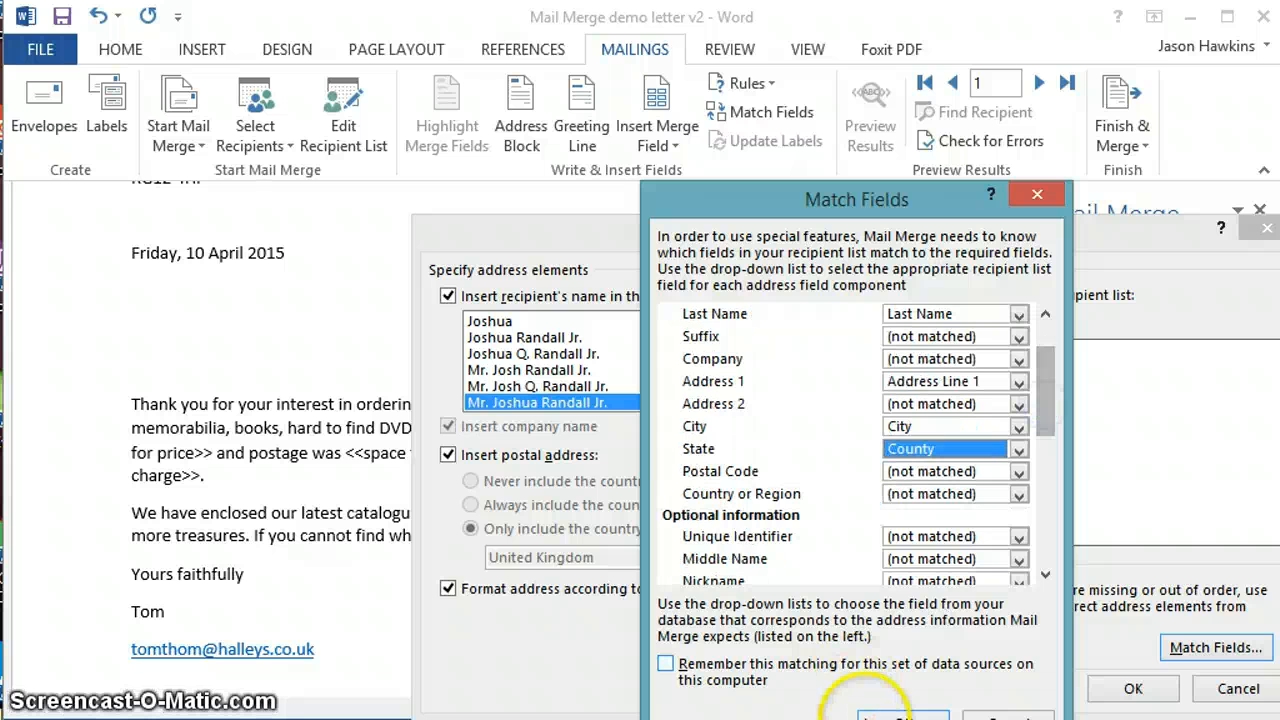
click(903, 715)
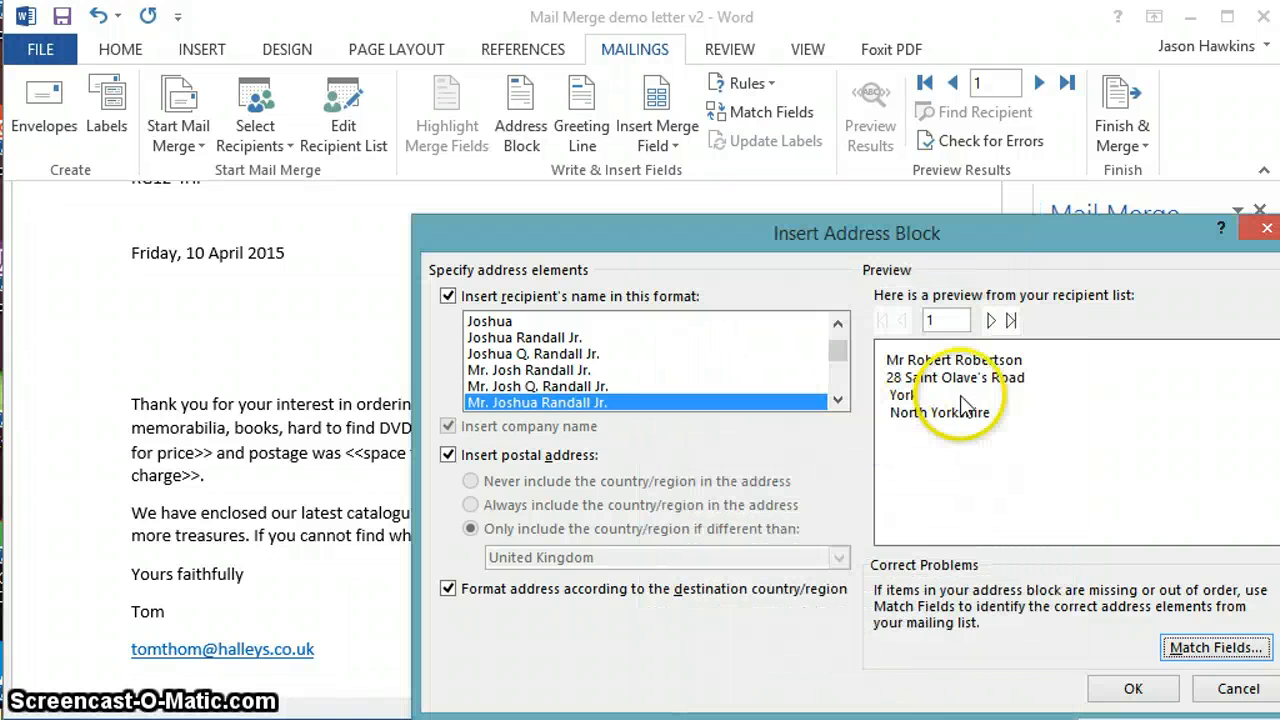
- Match the address block's Postal Code field to the Post Code column and insert the block into the letter
click(1205, 648)
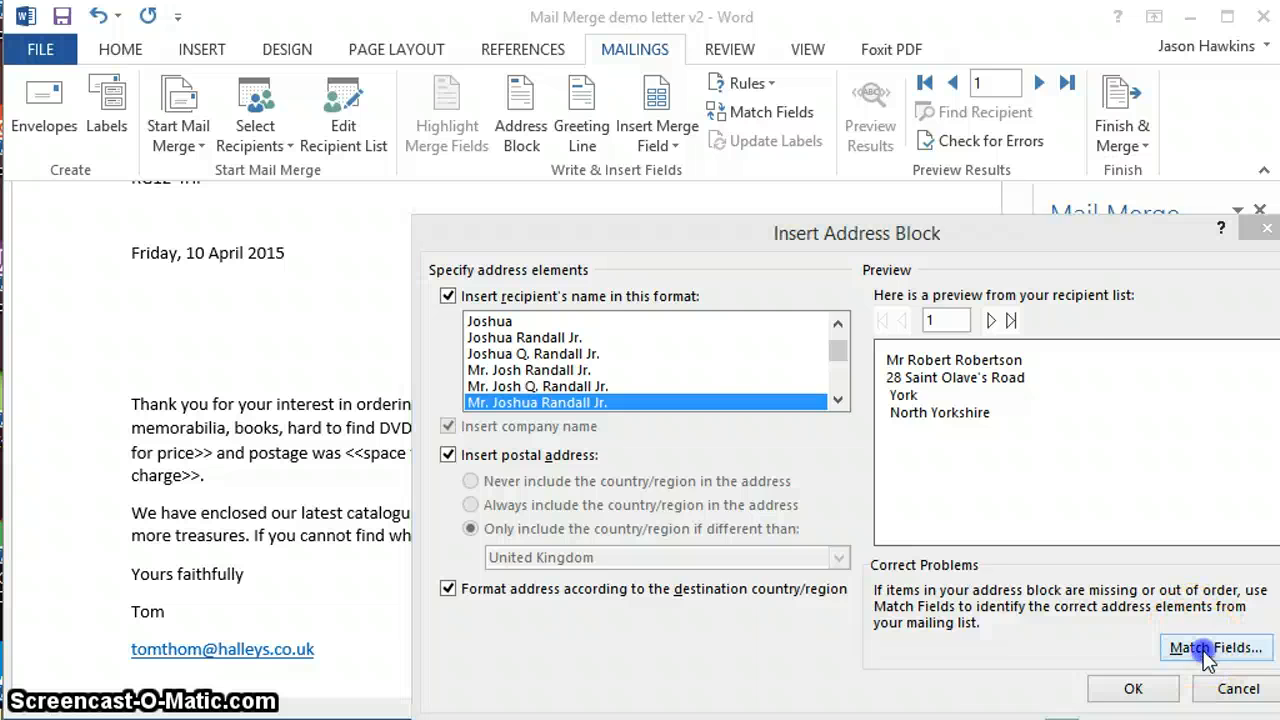
scroll(1049, 372, down, 1)
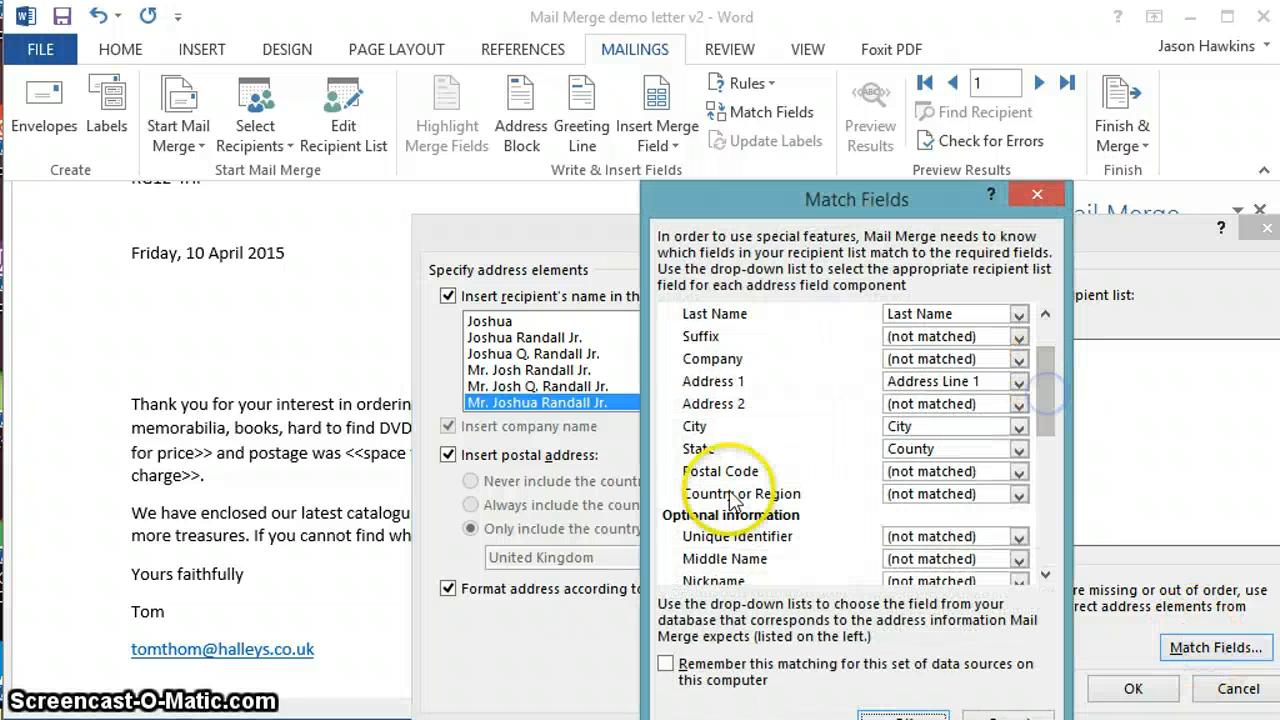
click(1018, 473)
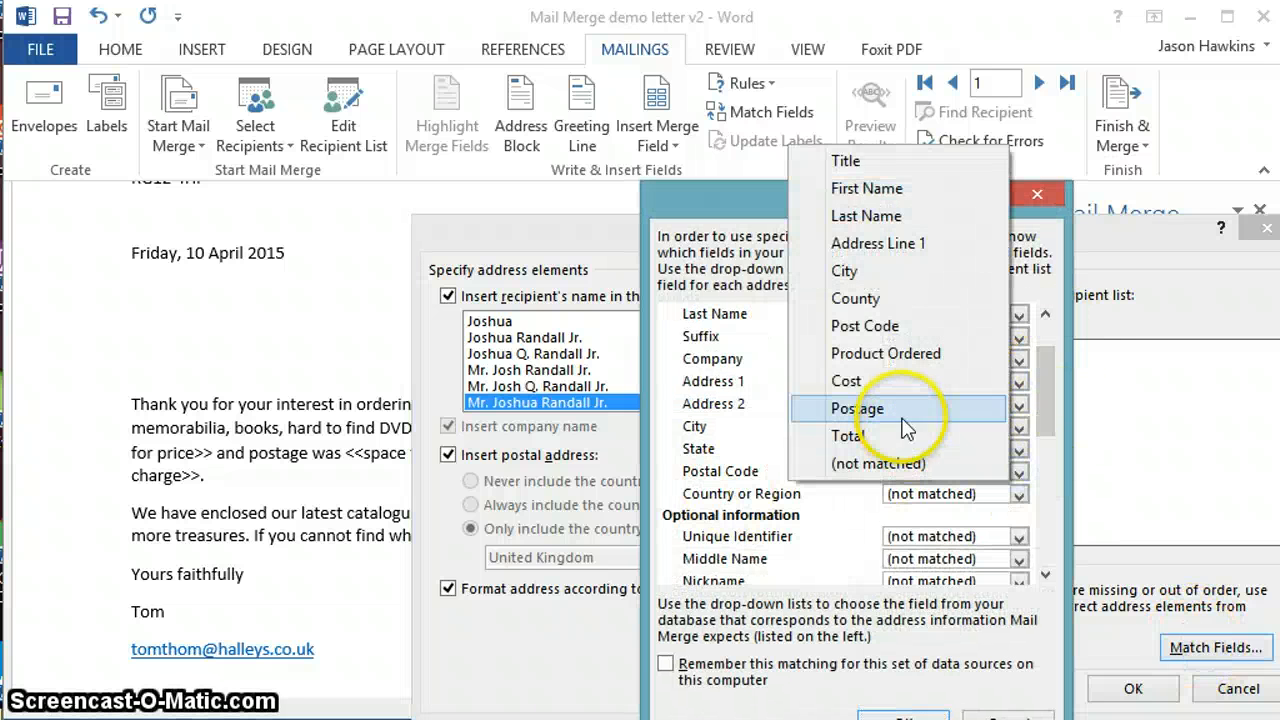
click(898, 327)
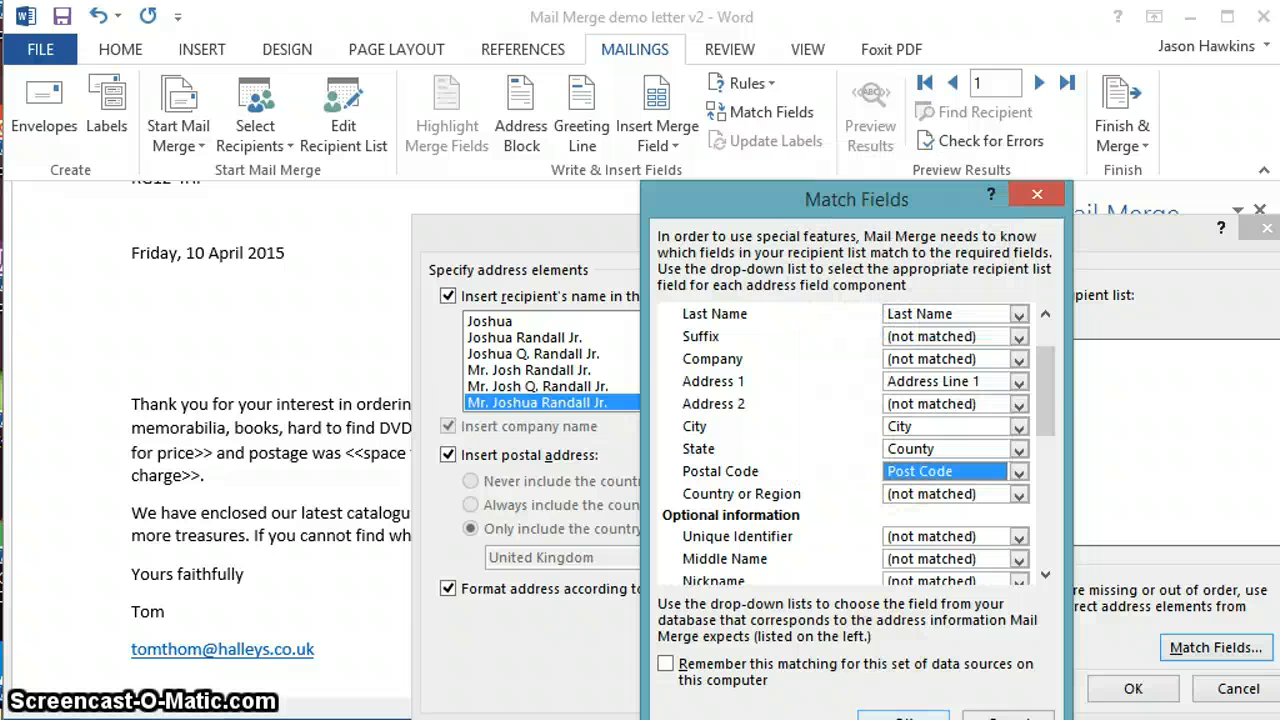
key(Return)
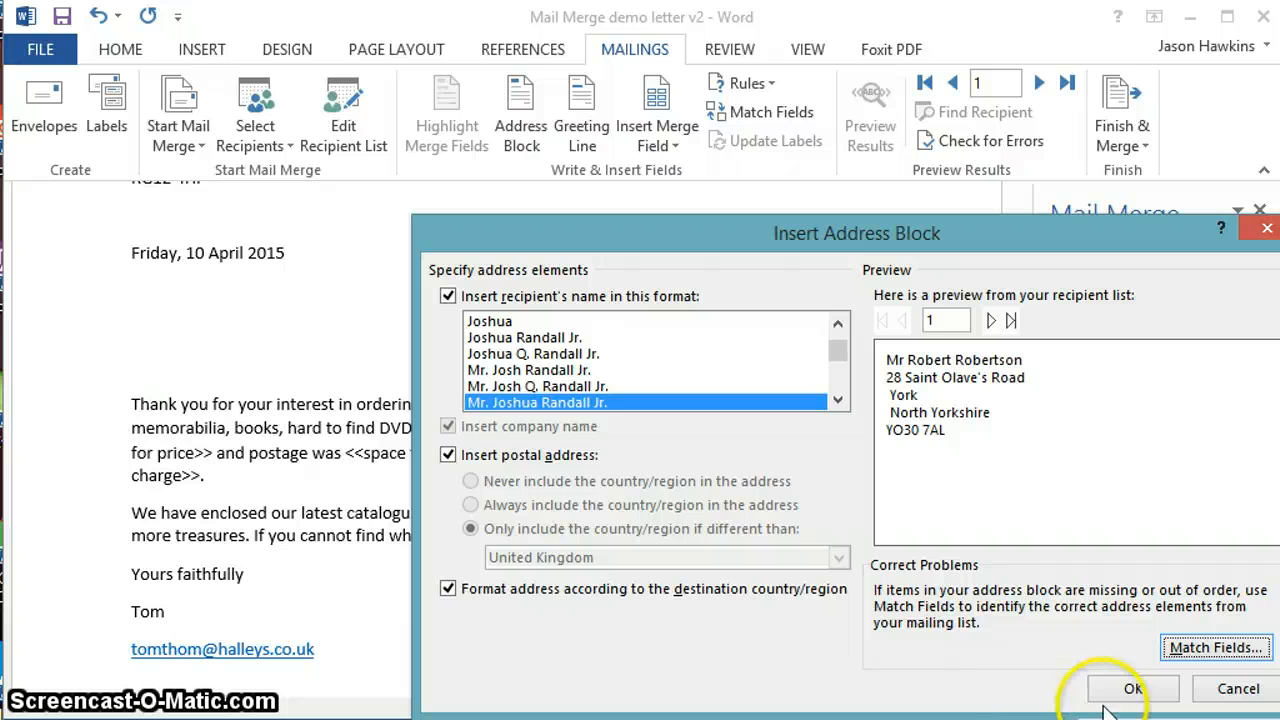
click(1133, 688)
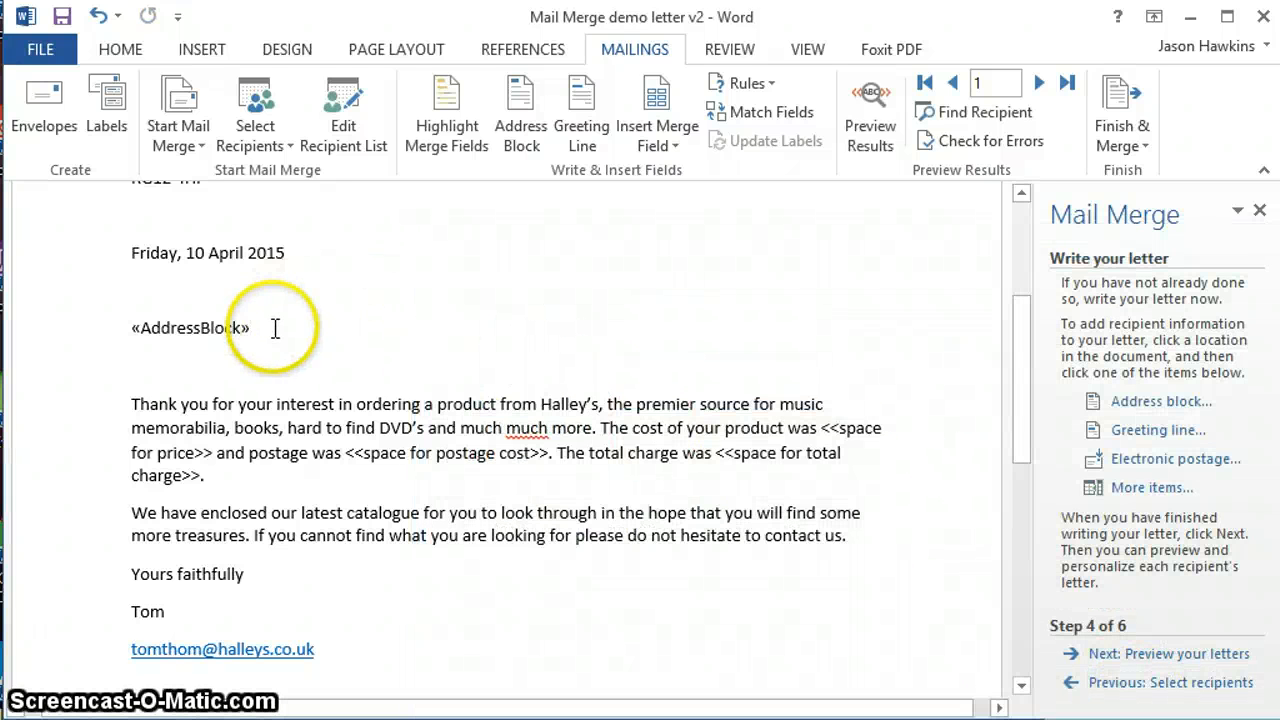
- Insert a greeting line two lines below the address block, using "Dear" with the courtesy title, first name, last name and suffix format
key(Return)
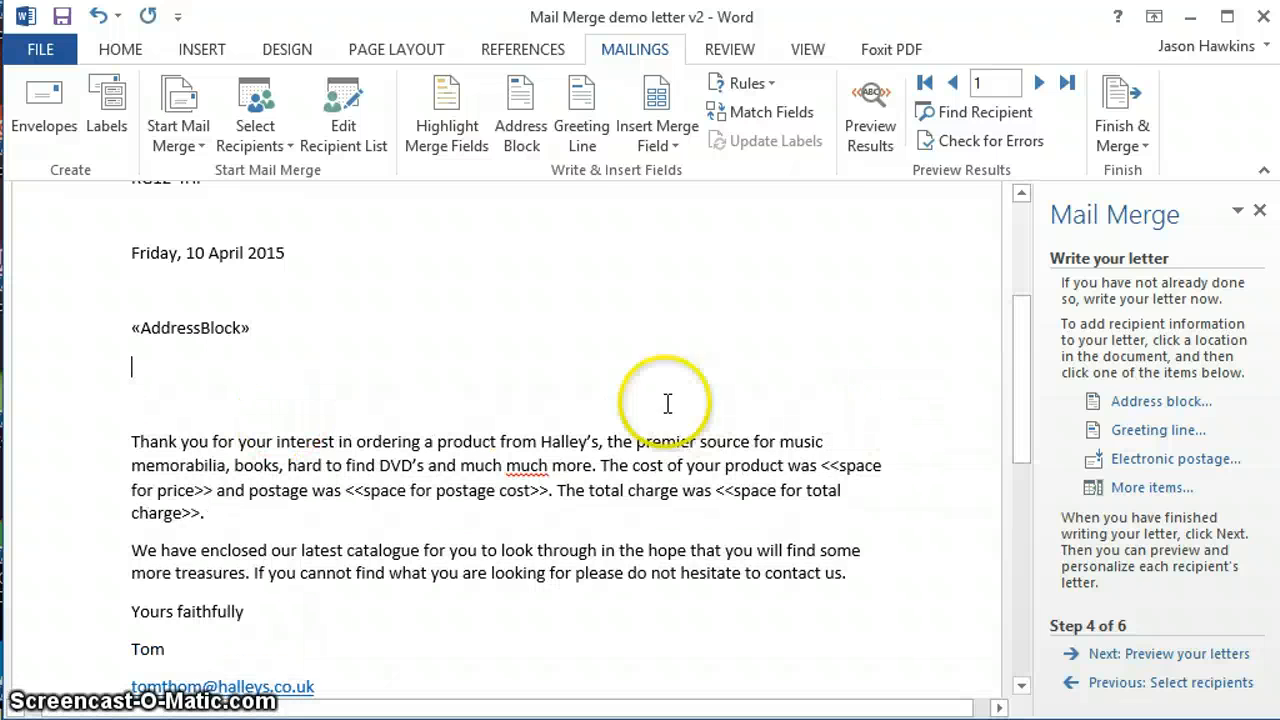
key(Return)
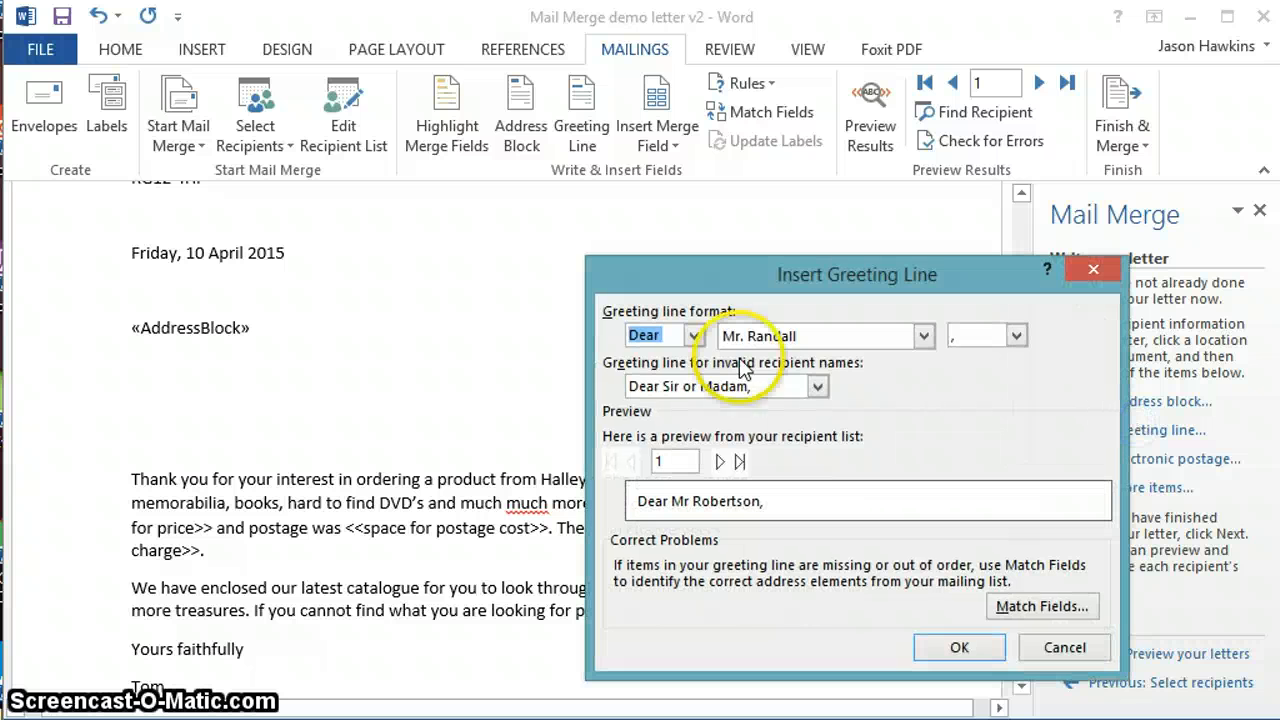
click(923, 336)
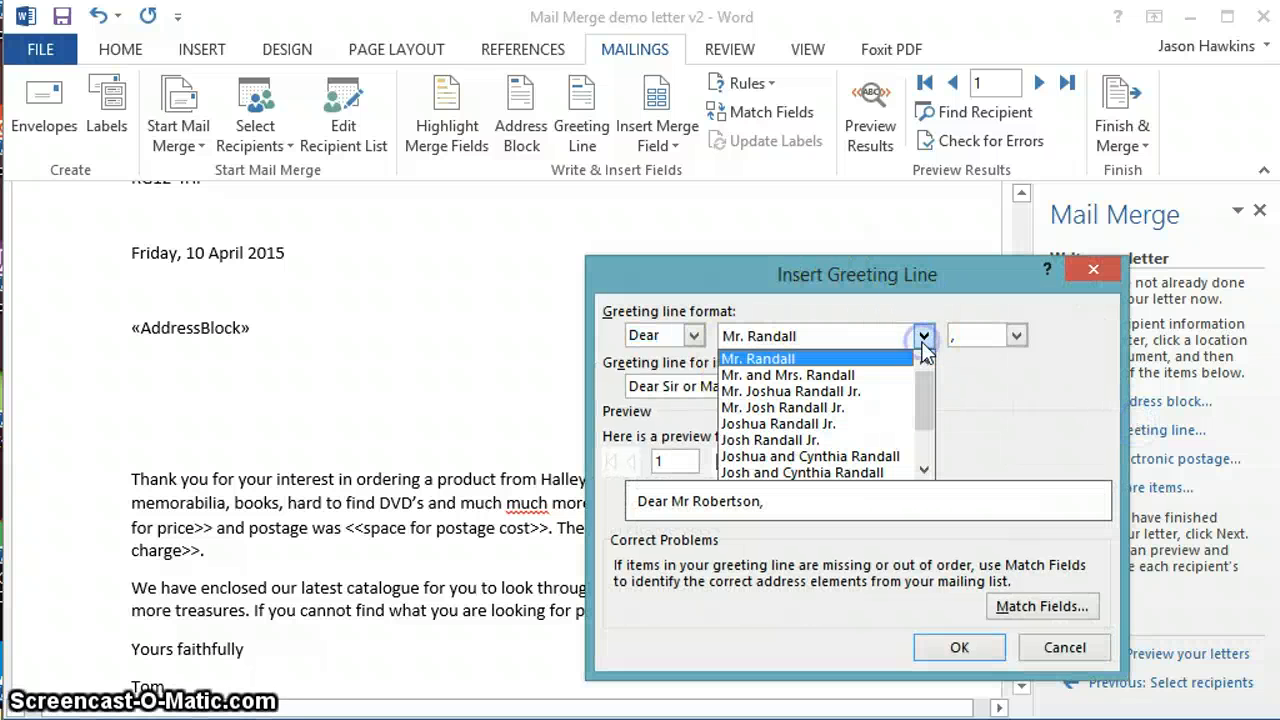
click(851, 392)
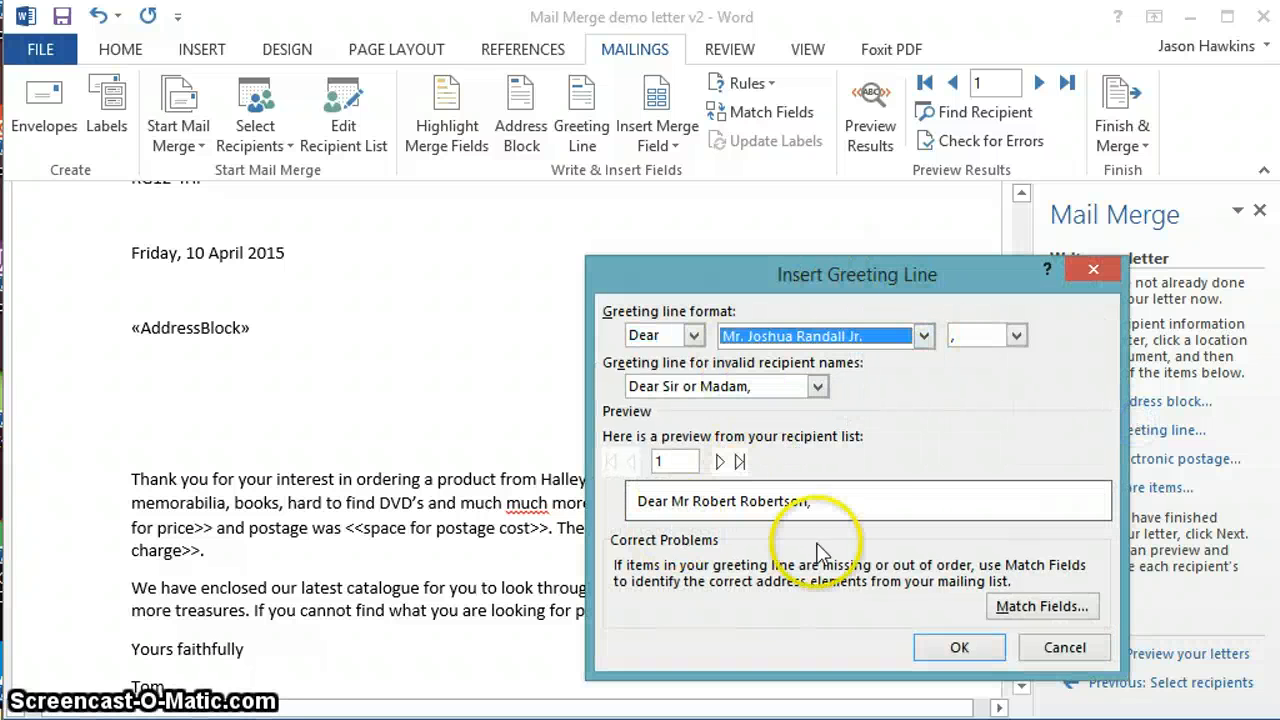
click(960, 648)
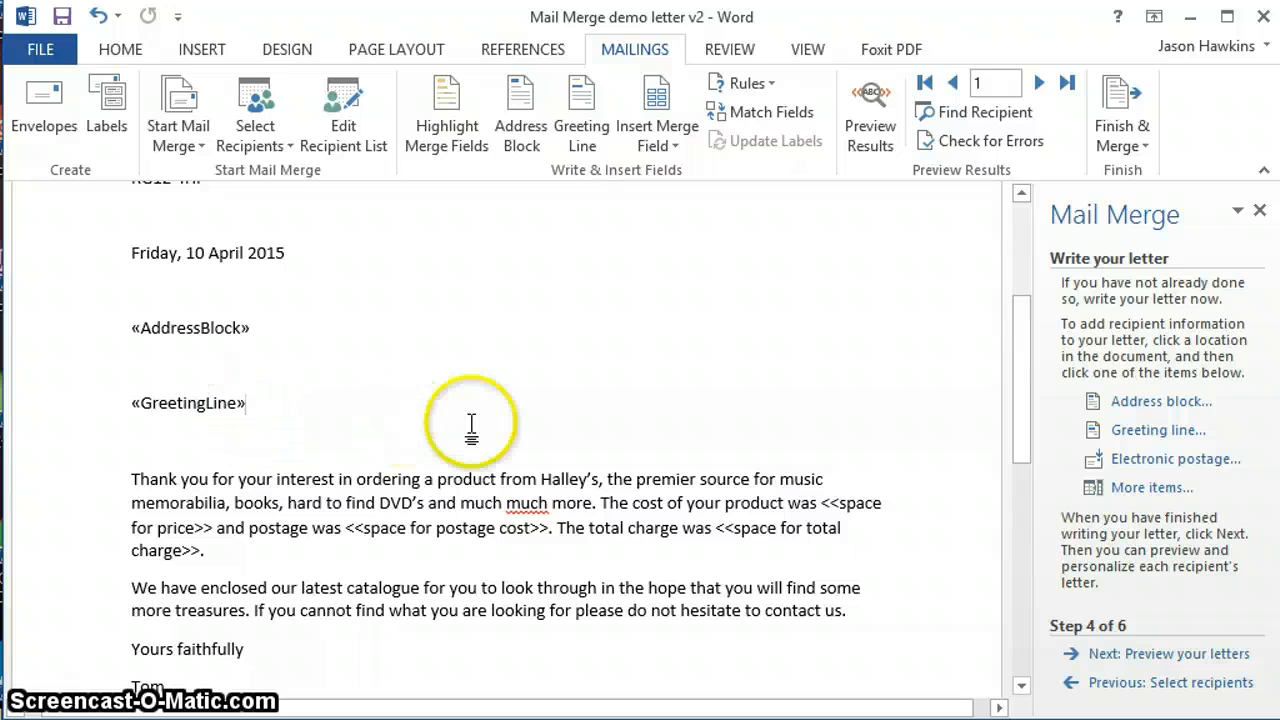
- Delete the "<<space for price>>" placeholder after "The cost of your product was"
click(821, 500)
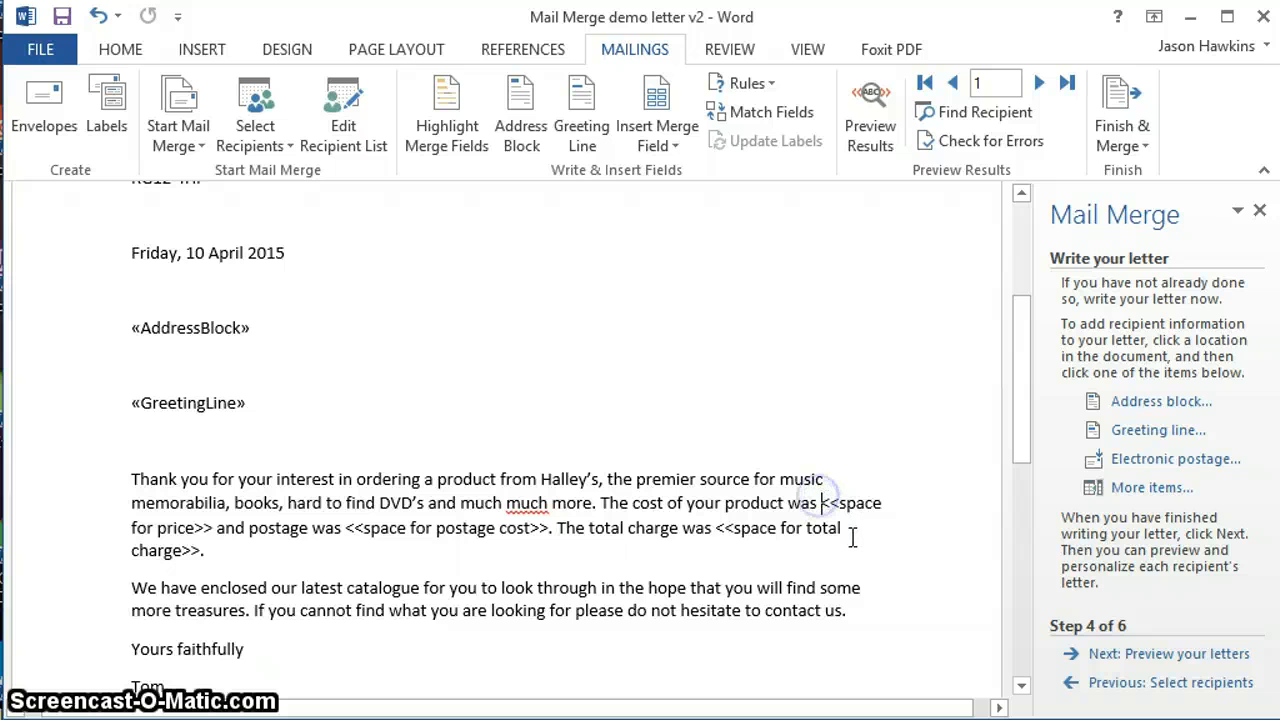
key(Delete)
key(Delete)
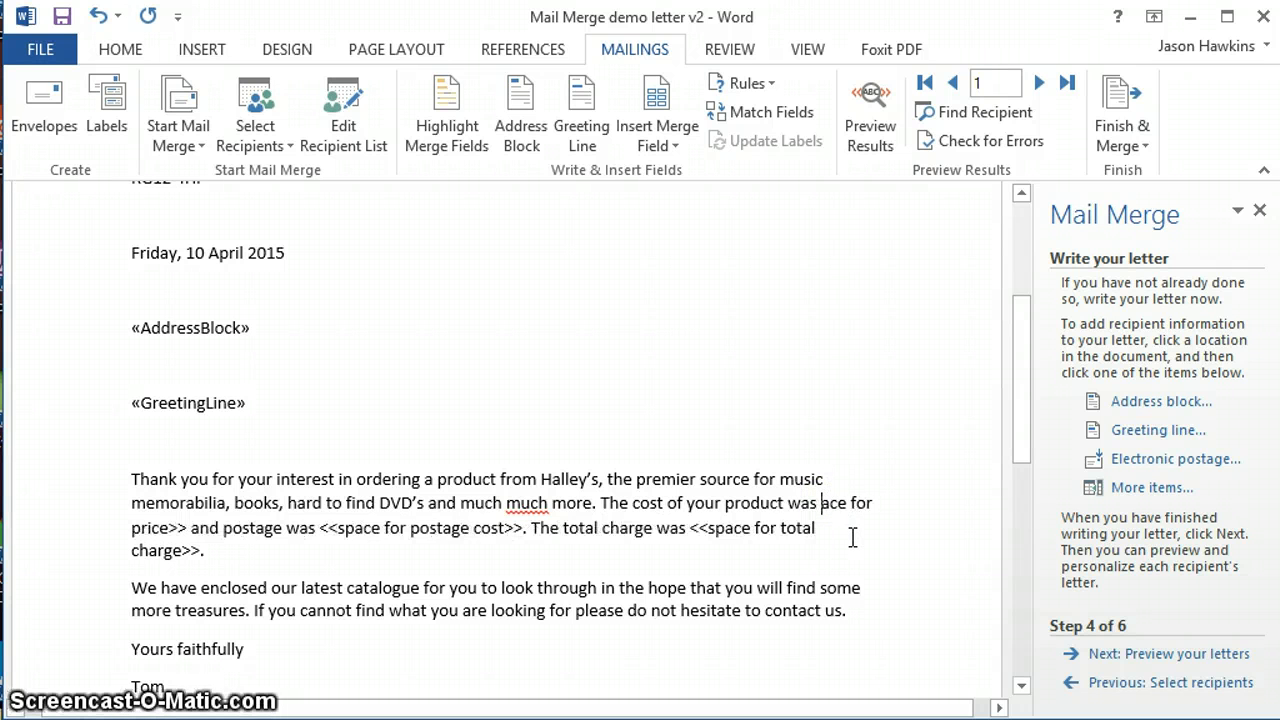
key(Delete)
key(Delete)
key(Delete)
key(Delete)
key(Delete)
key(Delete)
key(Delete)
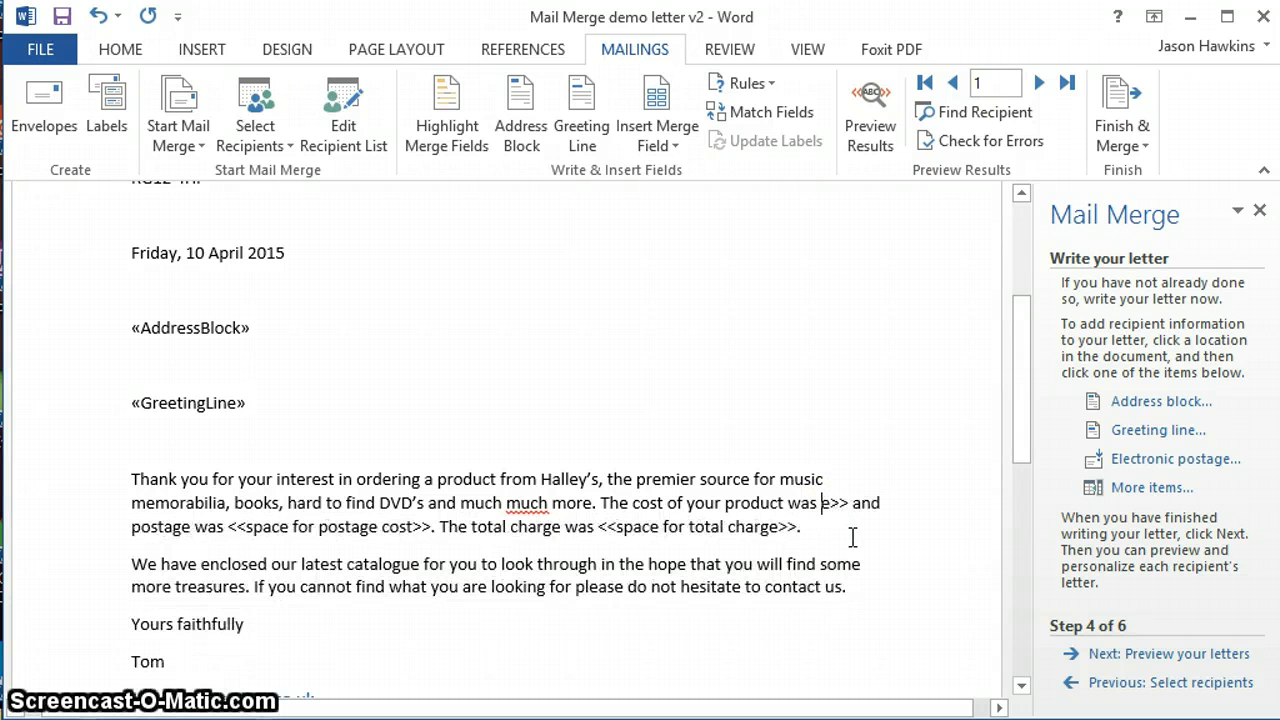
key(Delete)
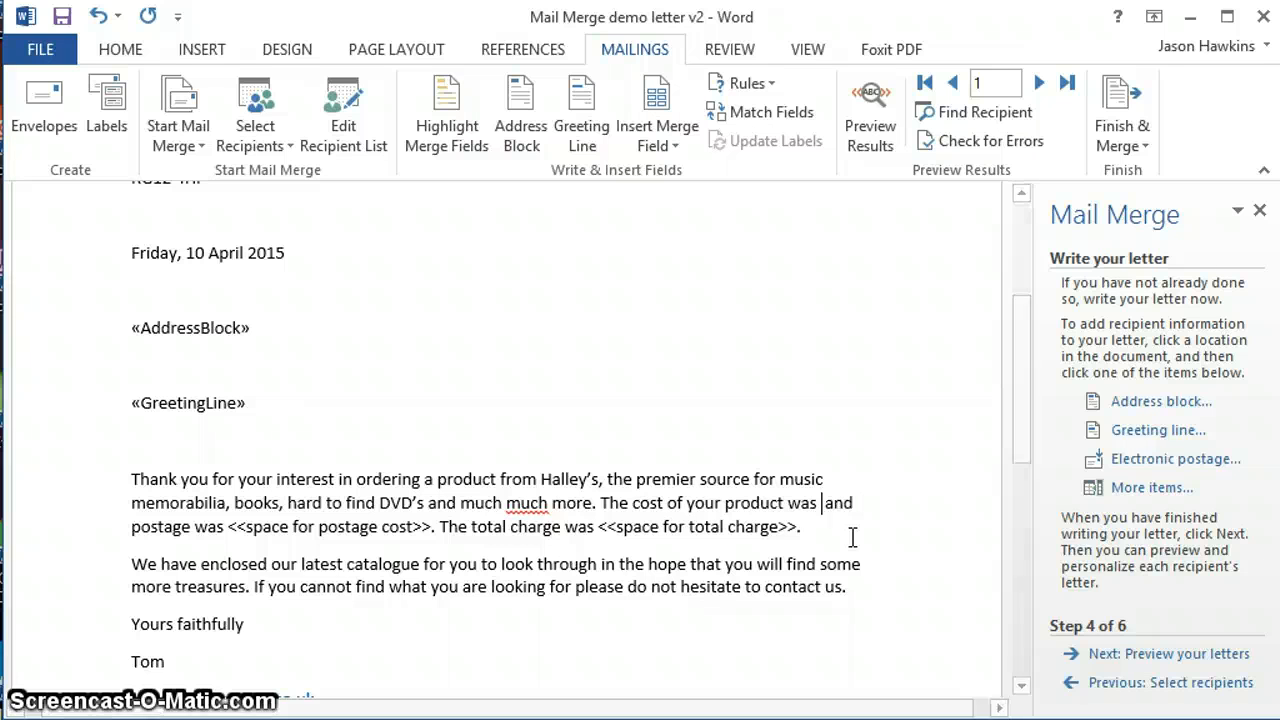
- Insert the Cost merge field after "The cost of your product was" and close the field dialog
click(1160, 490)
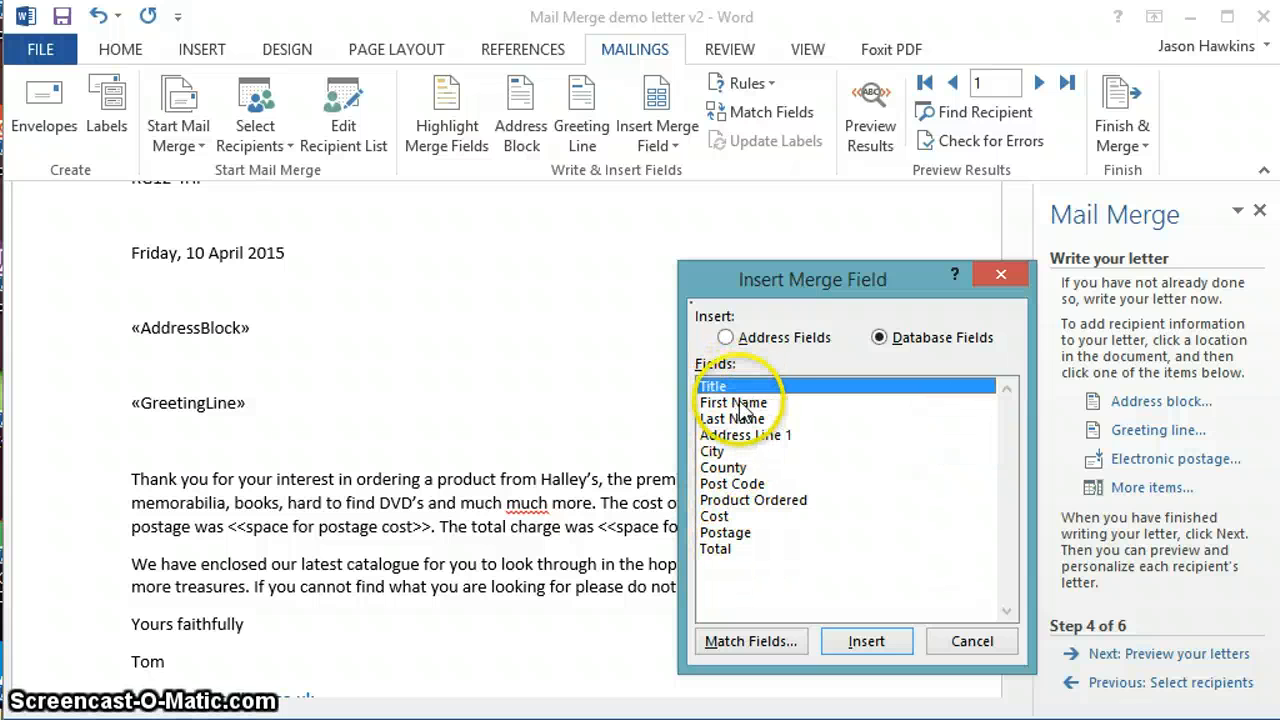
click(725, 518)
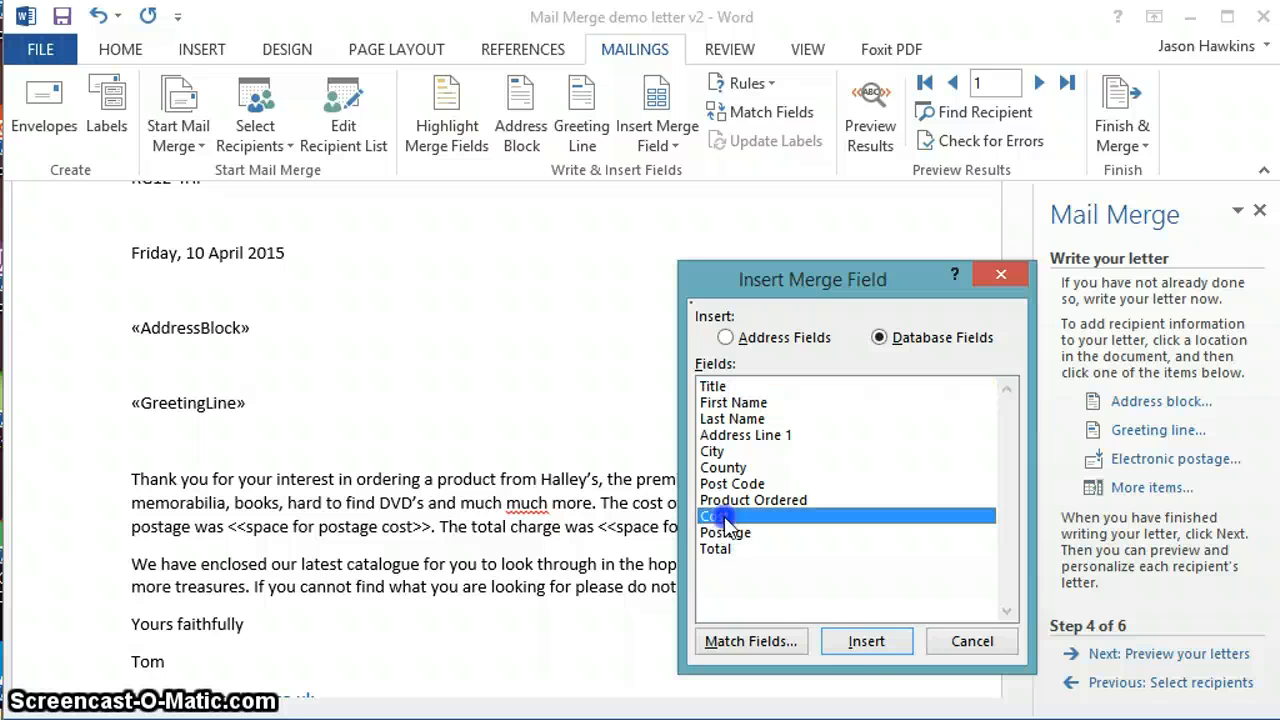
click(867, 642)
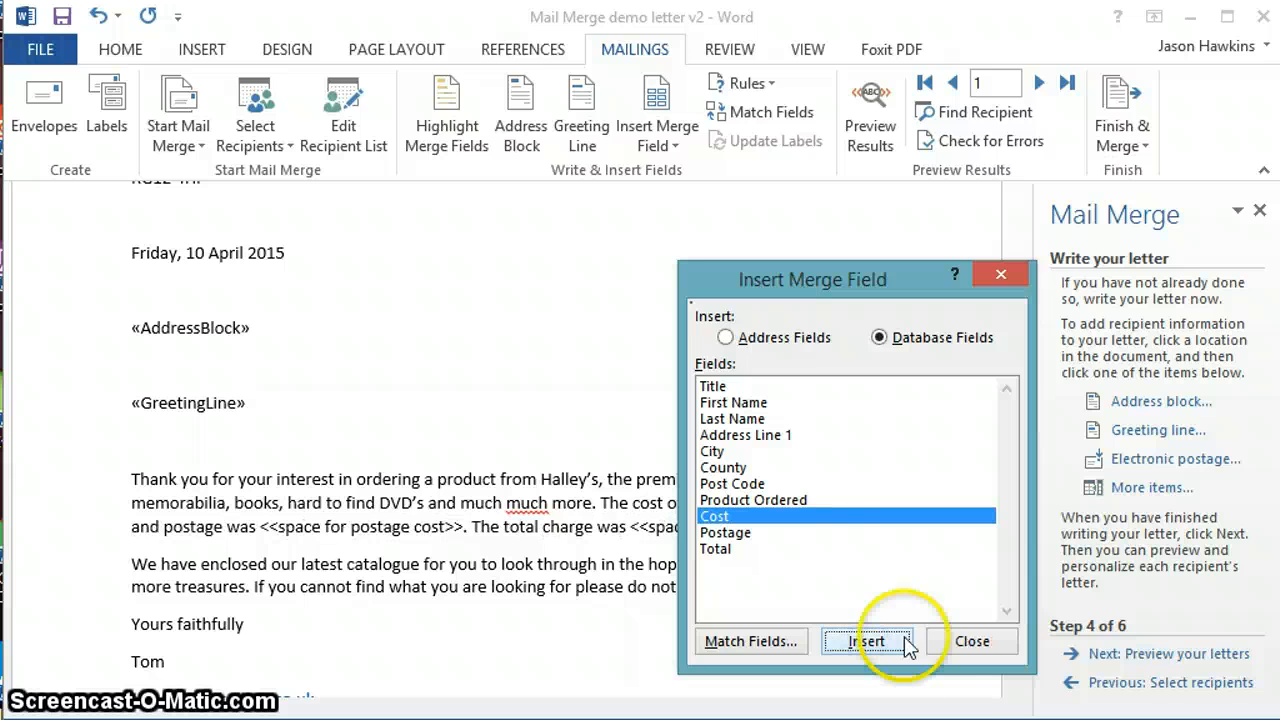
click(970, 641)
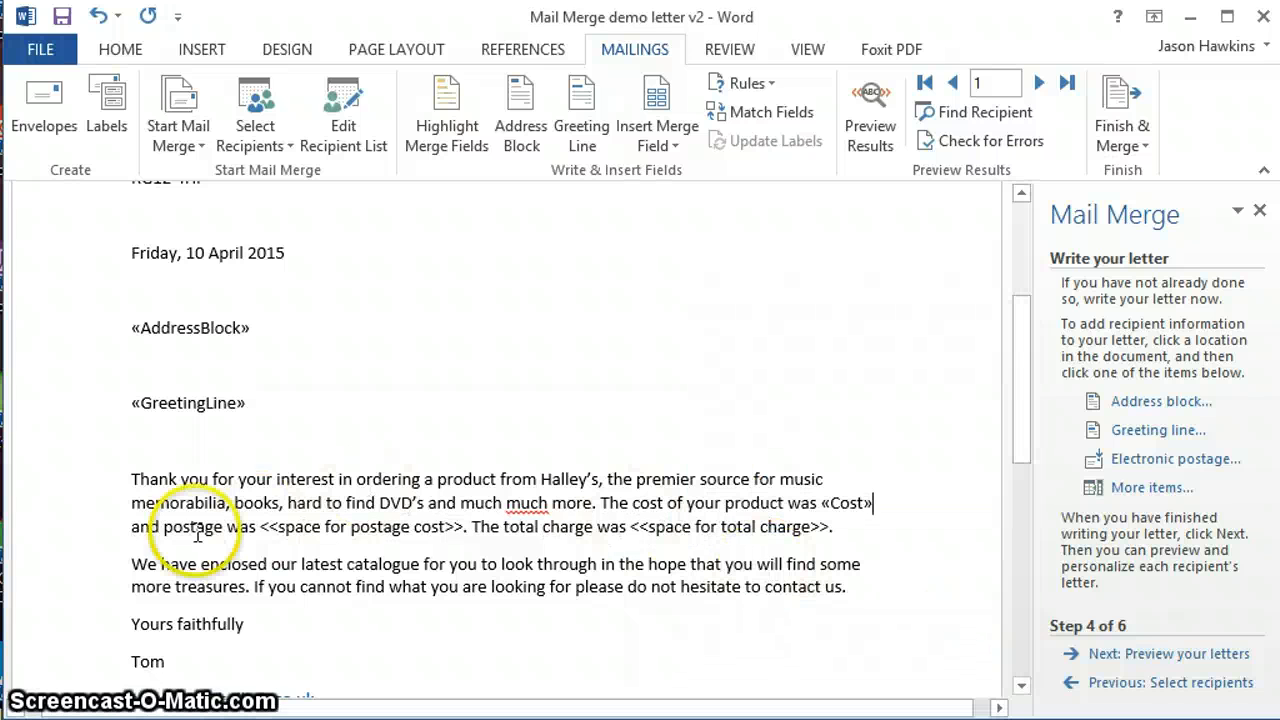
- Delete the "<<space for postage cost>>" placeholder after "and postage was", keeping the full stop
click(257, 527)
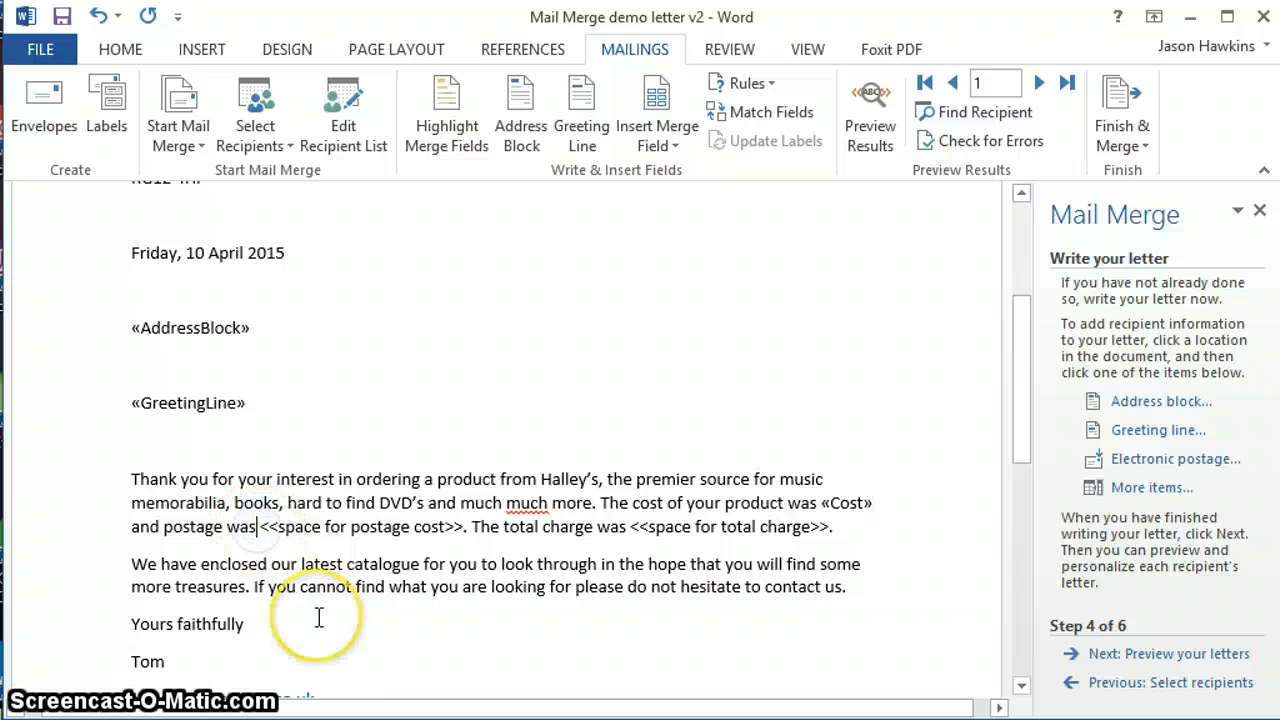
key(Delete)
key(Delete)
key(Delete)
key(Delete)
key(Delete)
key(Delete)
key(Delete)
key(Delete)
key(Delete)
key(Delete)
key(Delete)
key(Delete)
key(Delete)
key(Delete)
key(Delete)
key(Delete)
key(Delete)
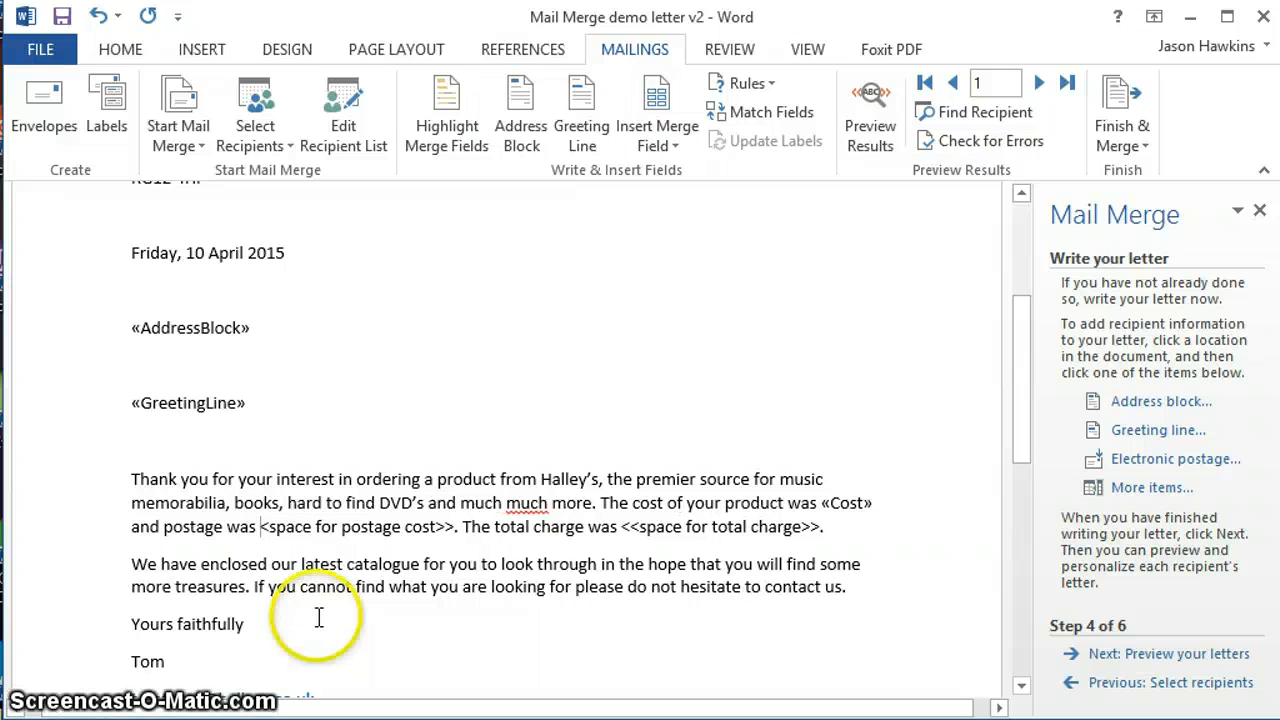
key(Delete)
key(Delete)
key(Delete)
key(Delete)
key(Delete)
key(Delete)
key(Delete)
key(Delete)
key(Delete)
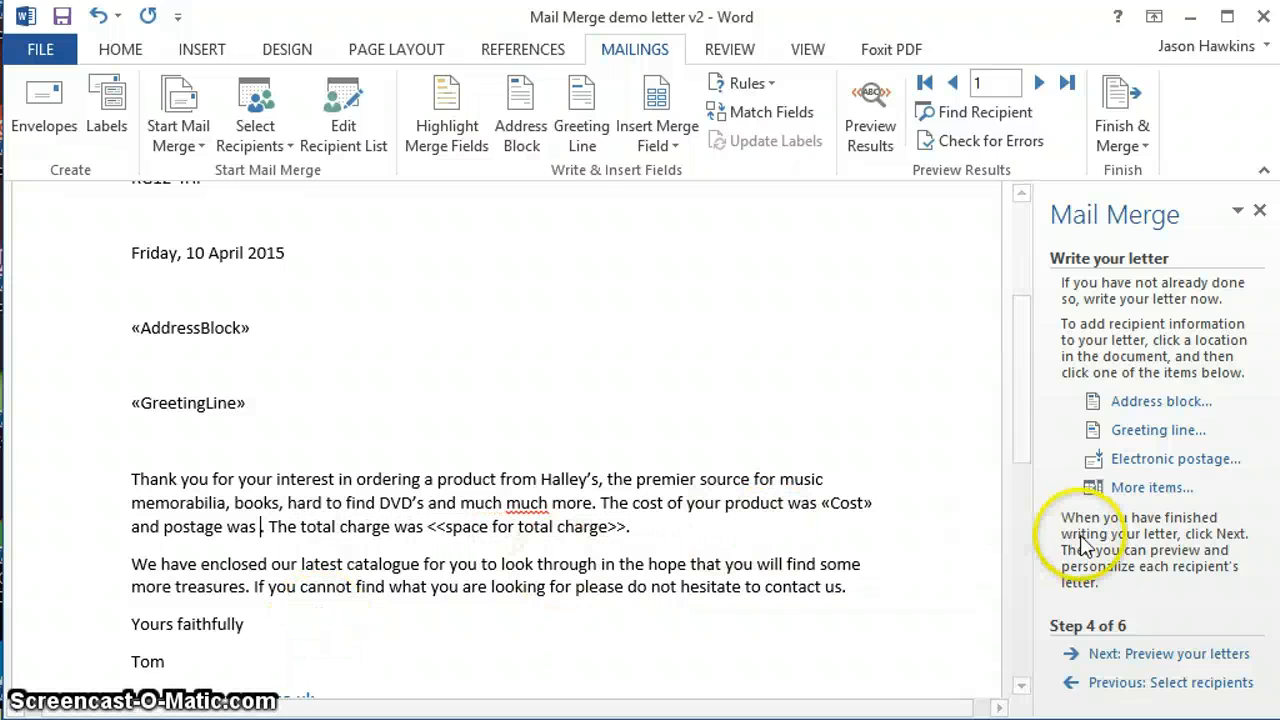
- Insert the Postage merge field after "and postage was" and close the field dialog
click(1125, 488)
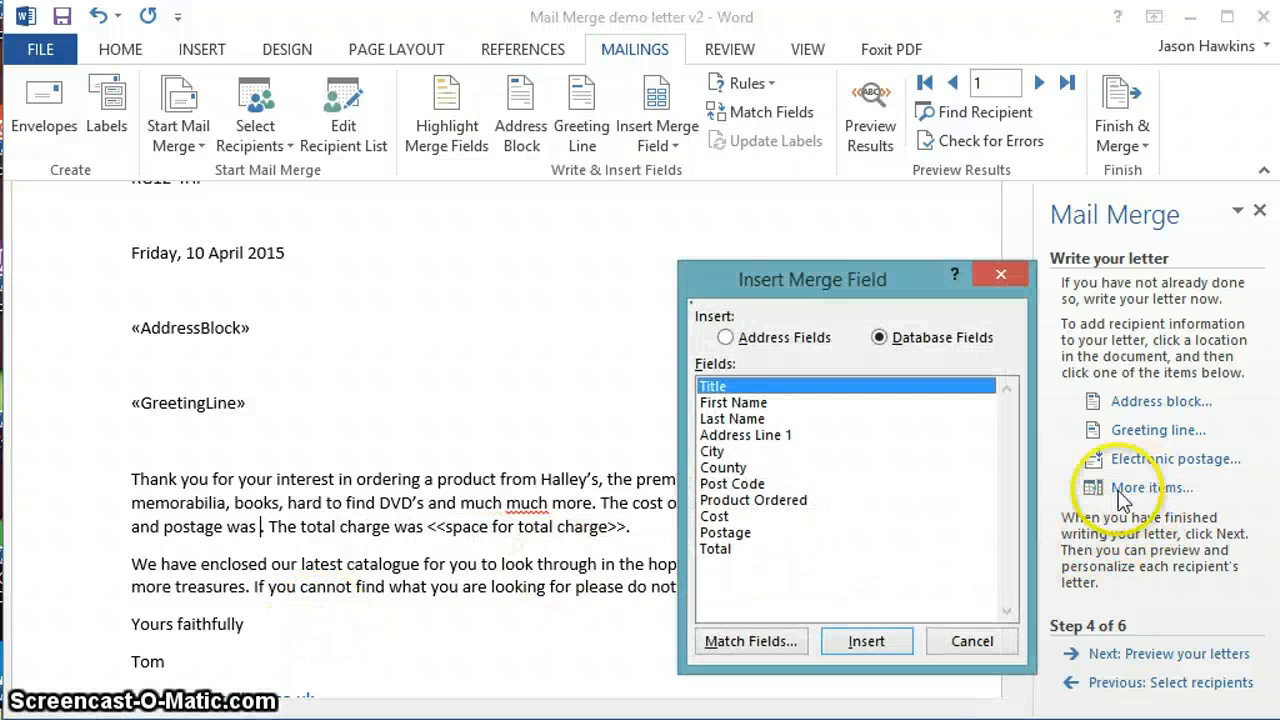
click(728, 532)
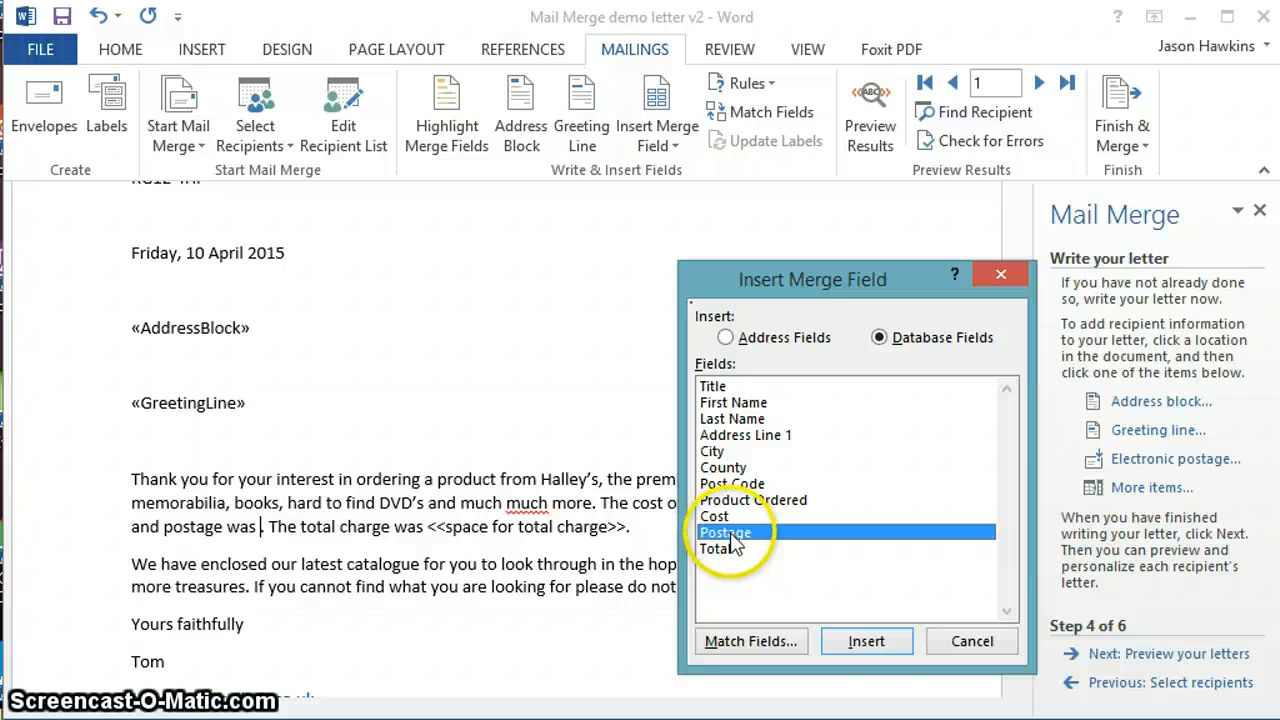
click(873, 648)
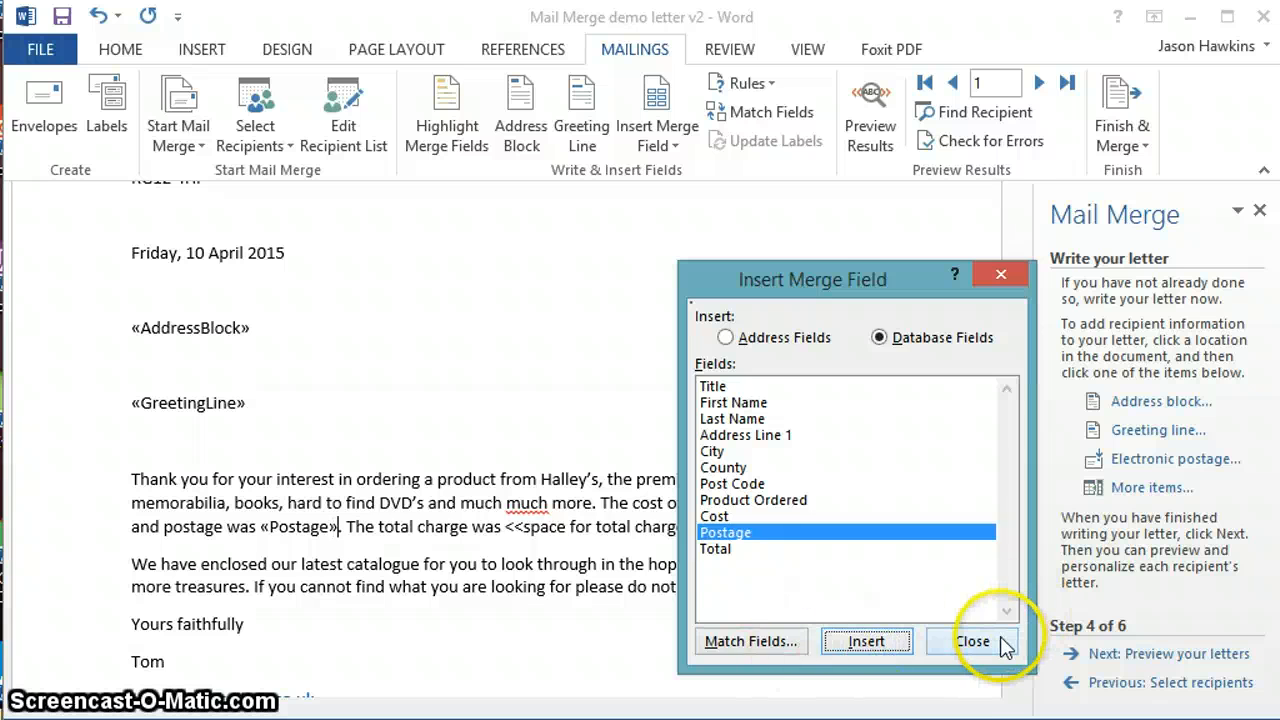
click(970, 641)
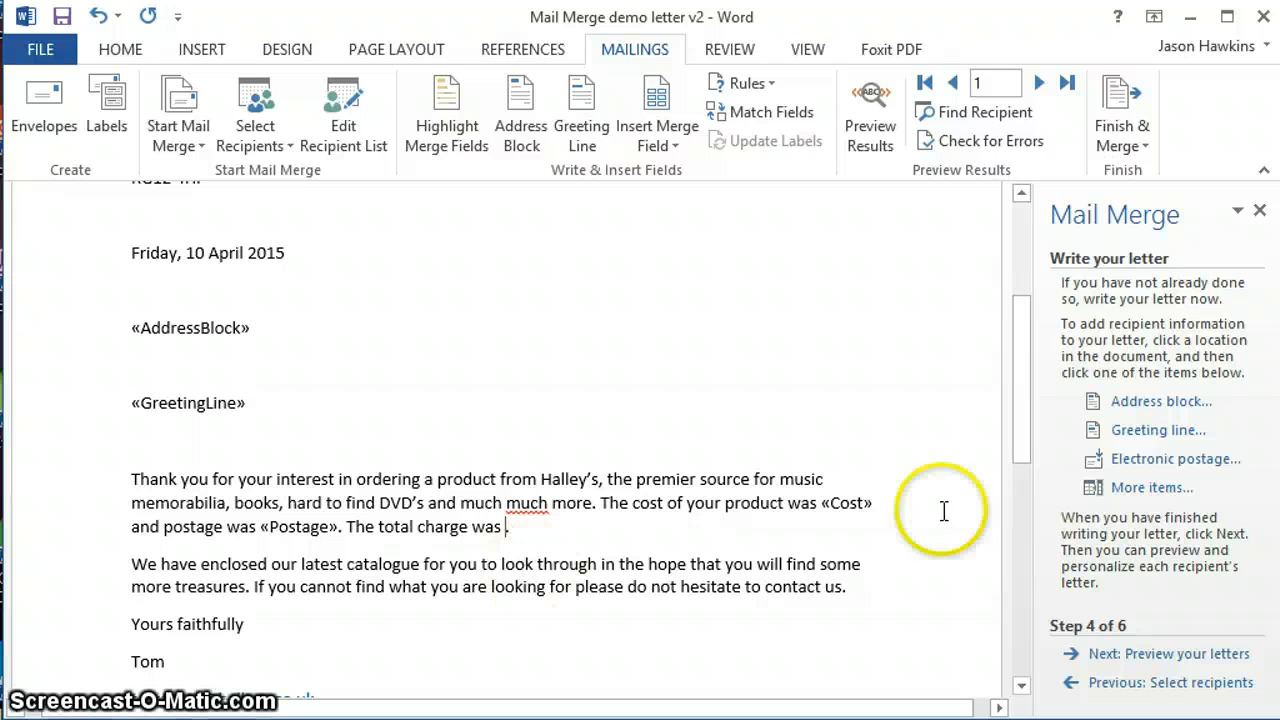
- Insert the Total merge field after "The total charge was" and close the field dialog
click(1152, 488)
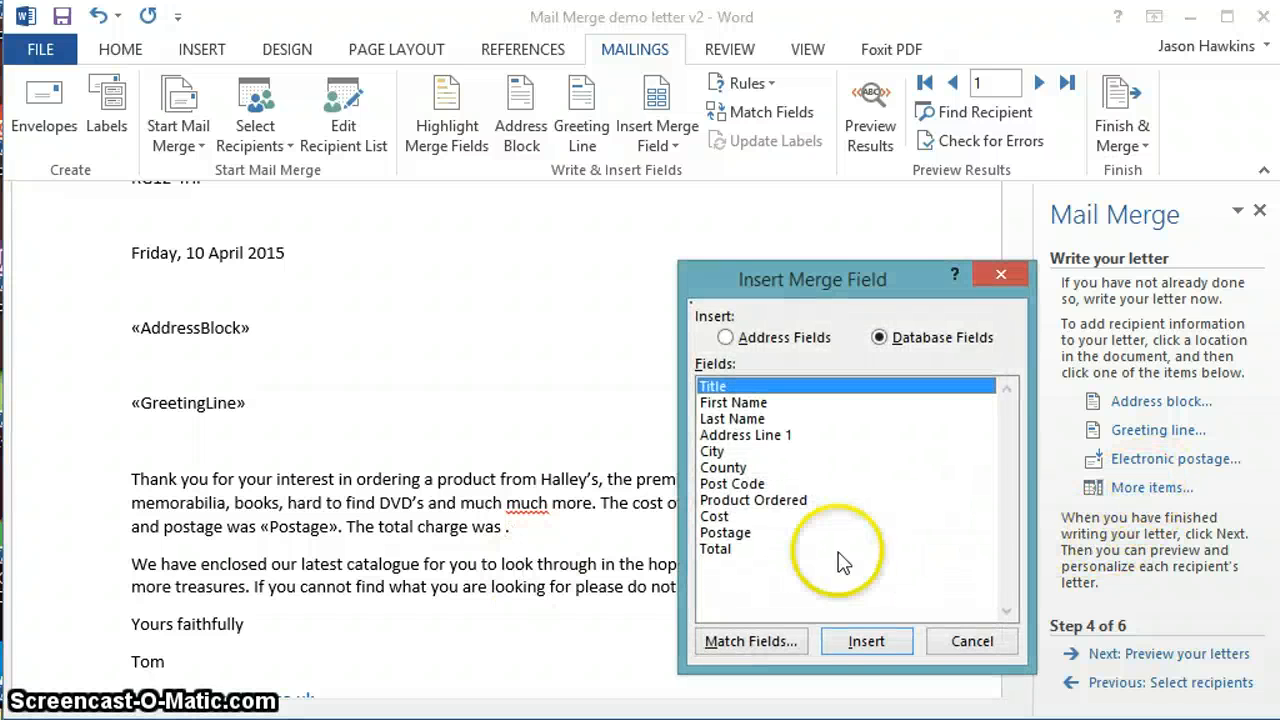
click(716, 548)
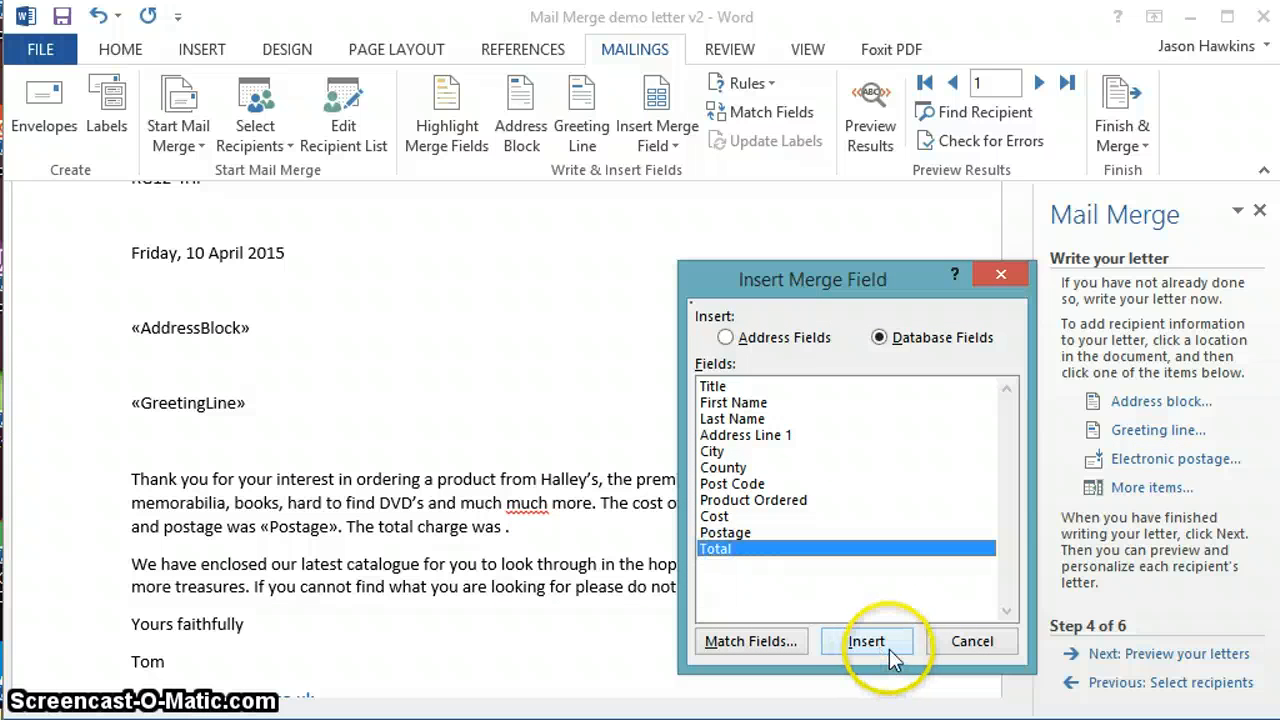
click(889, 649)
click(962, 645)
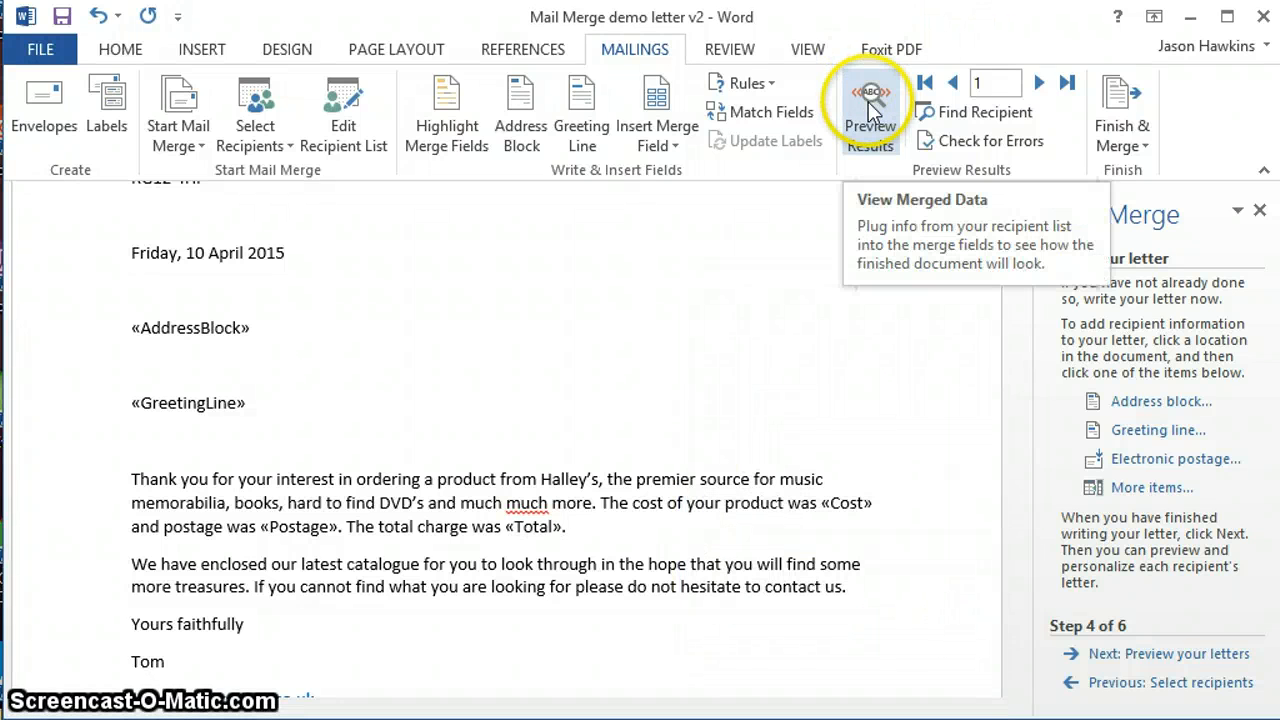
- Preview the merged letter and compare its cost, postage and total amounts with the Mail Merge 2 sheet in Excel, then return to Word
click(879, 114)
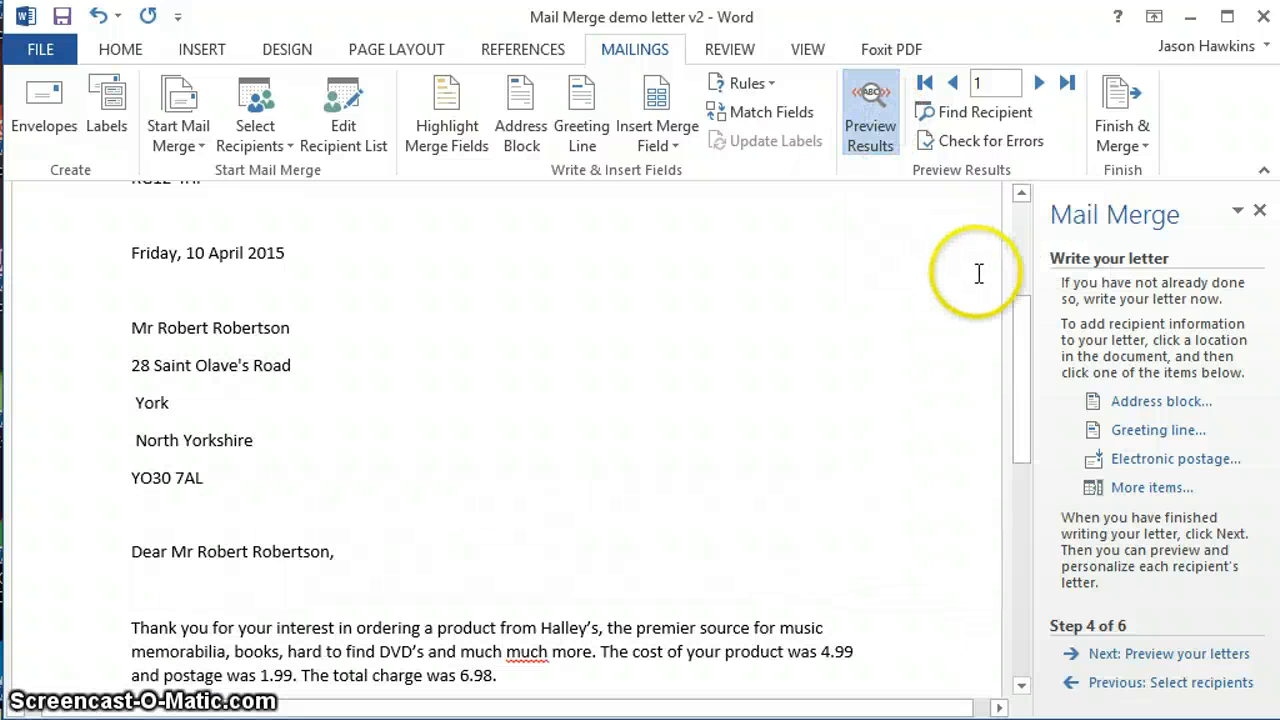
drag(1020, 334, 1025, 432)
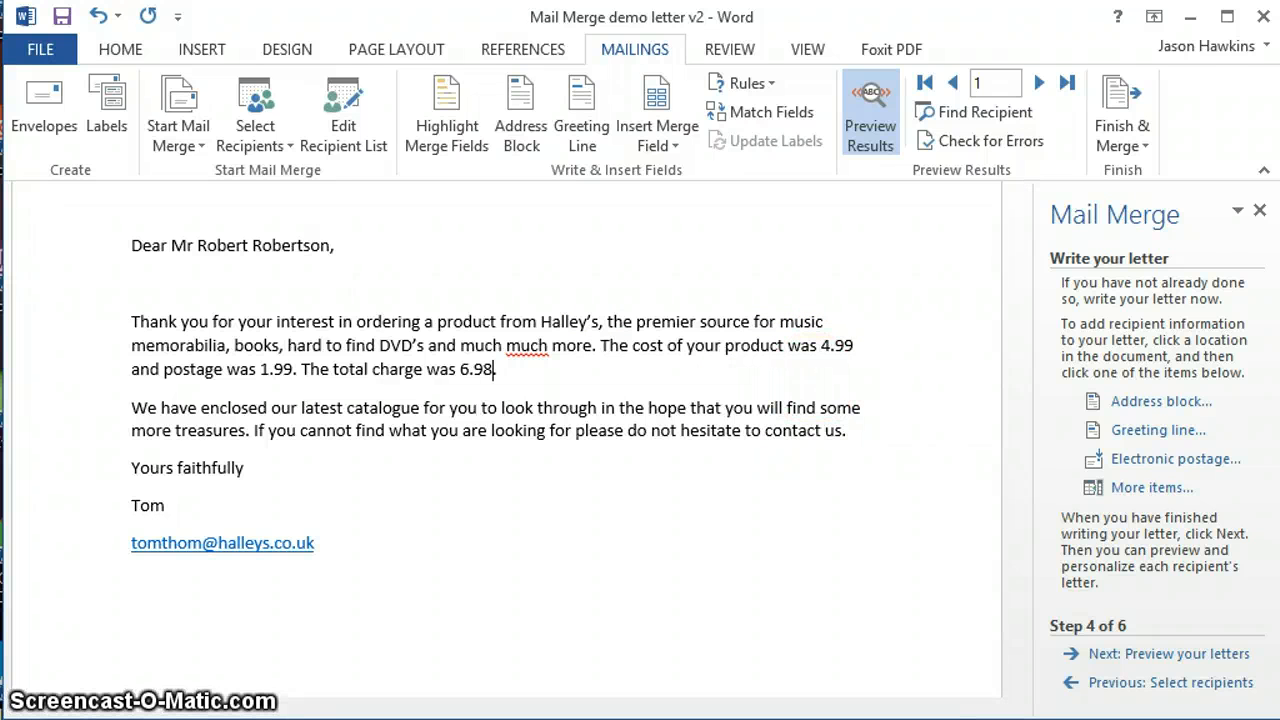
key(alt+Tab)
click(1068, 310)
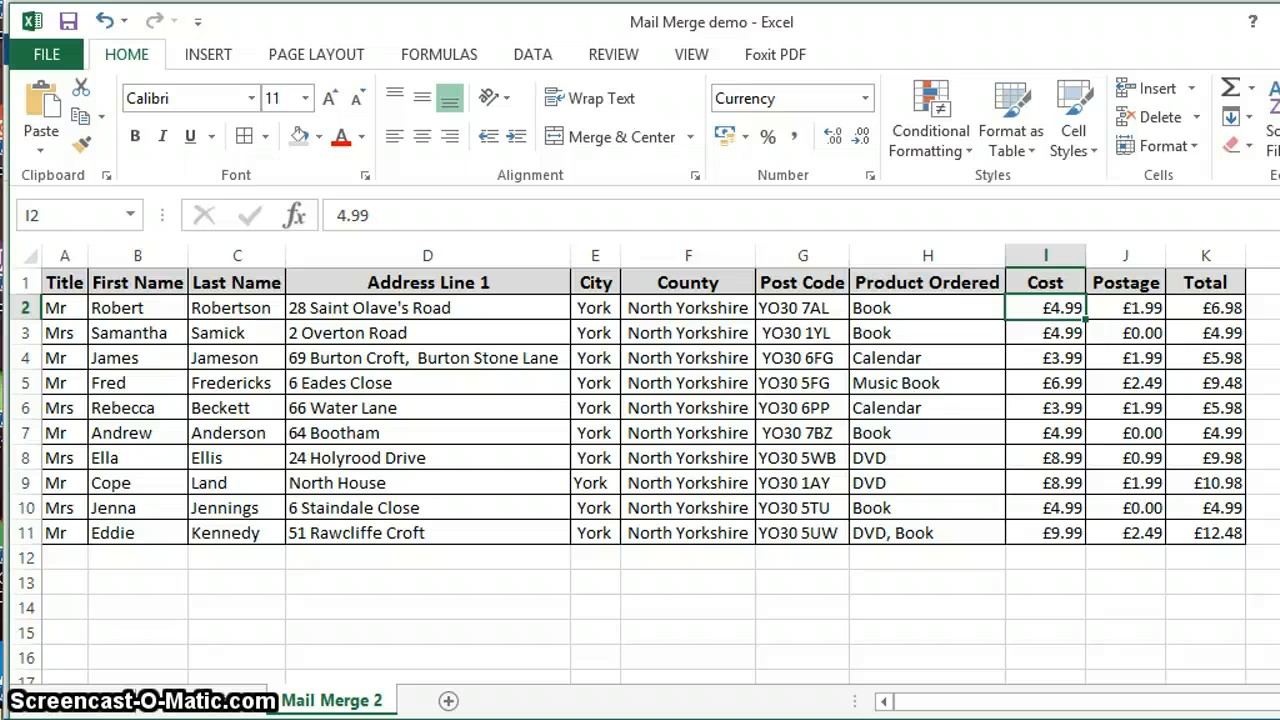
click(872, 718)
click(946, 668)
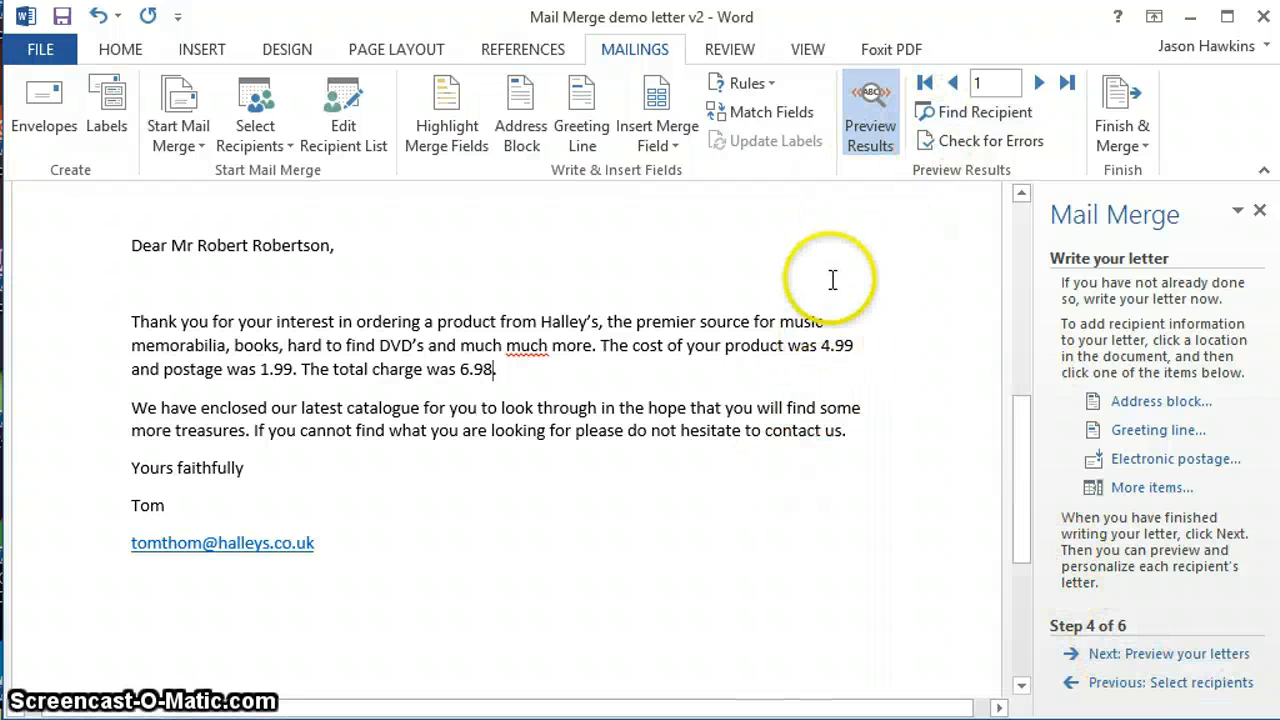
- Turn off the results preview and add a £ sign directly before each of the Cost, Postage and Total merge fields
click(871, 115)
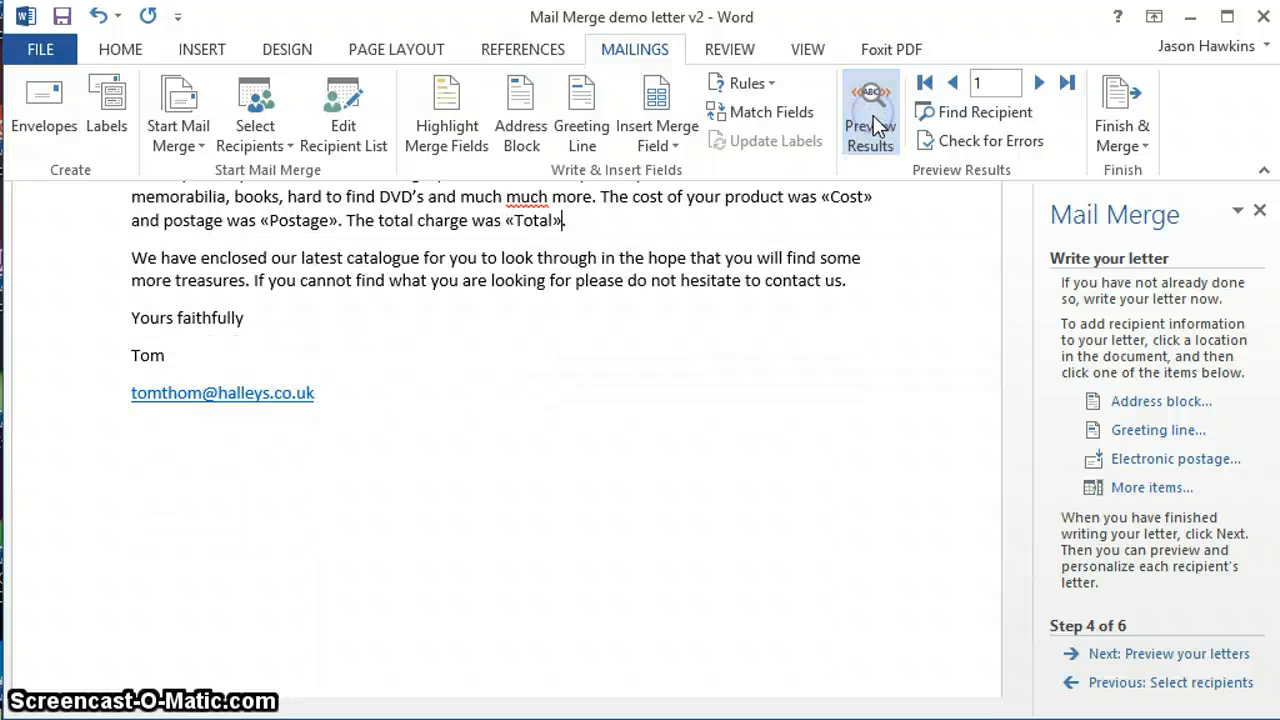
click(1020, 390)
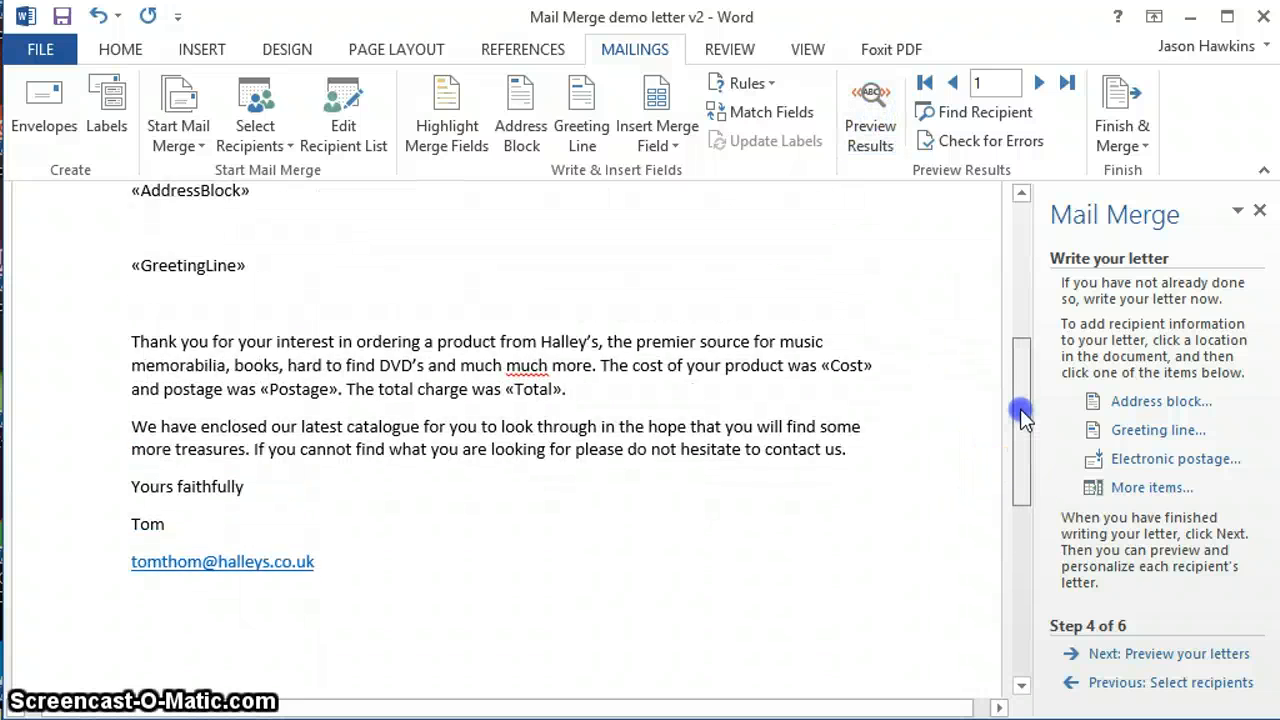
click(822, 440)
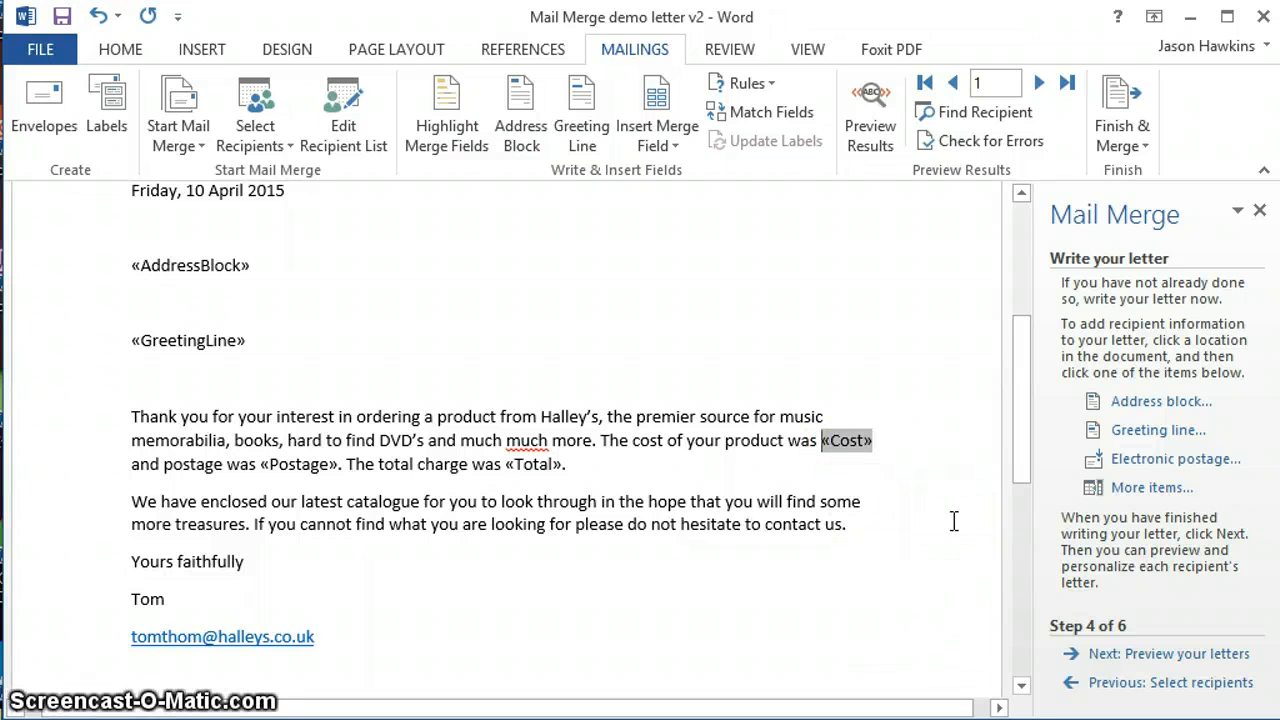
text(£)
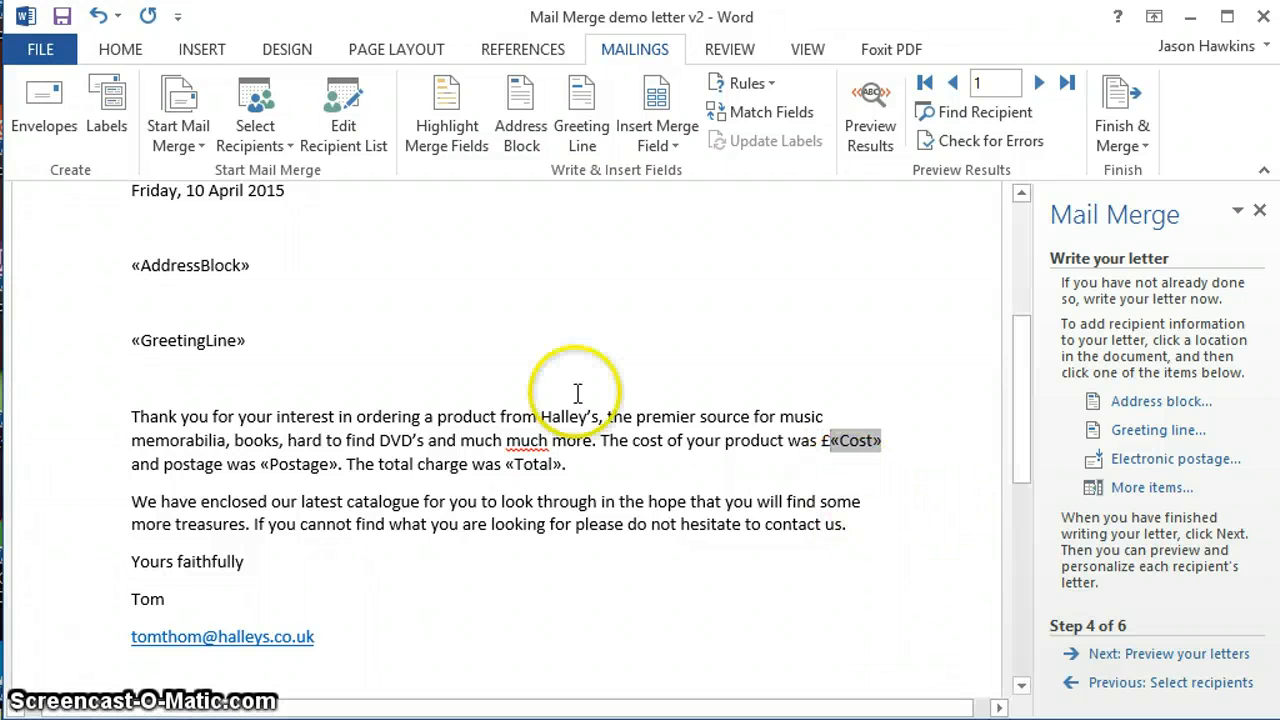
click(263, 460)
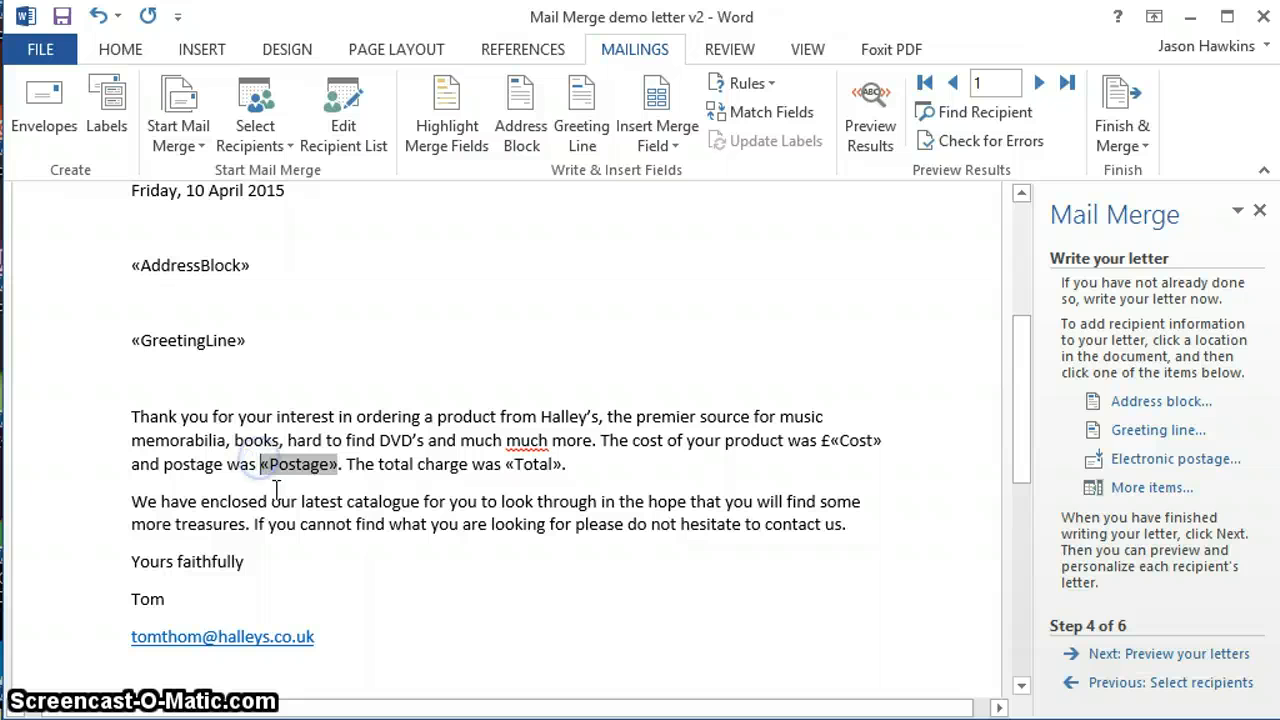
text(£)
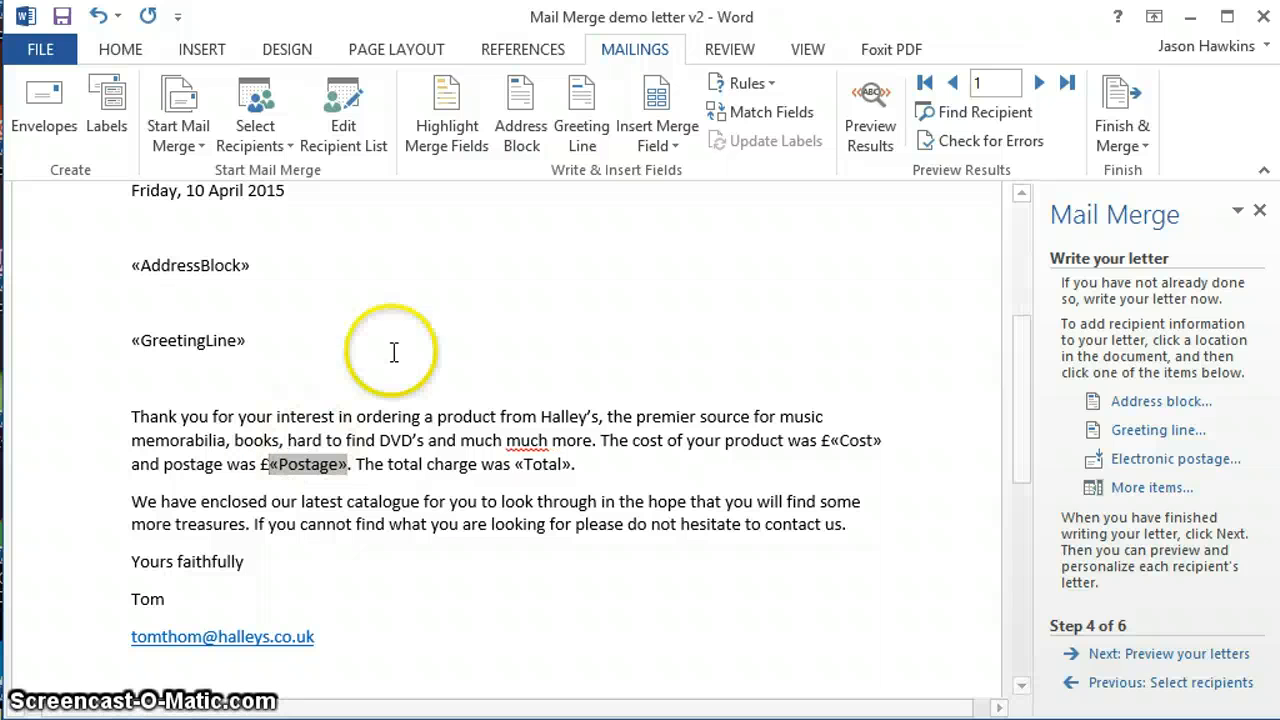
click(518, 464)
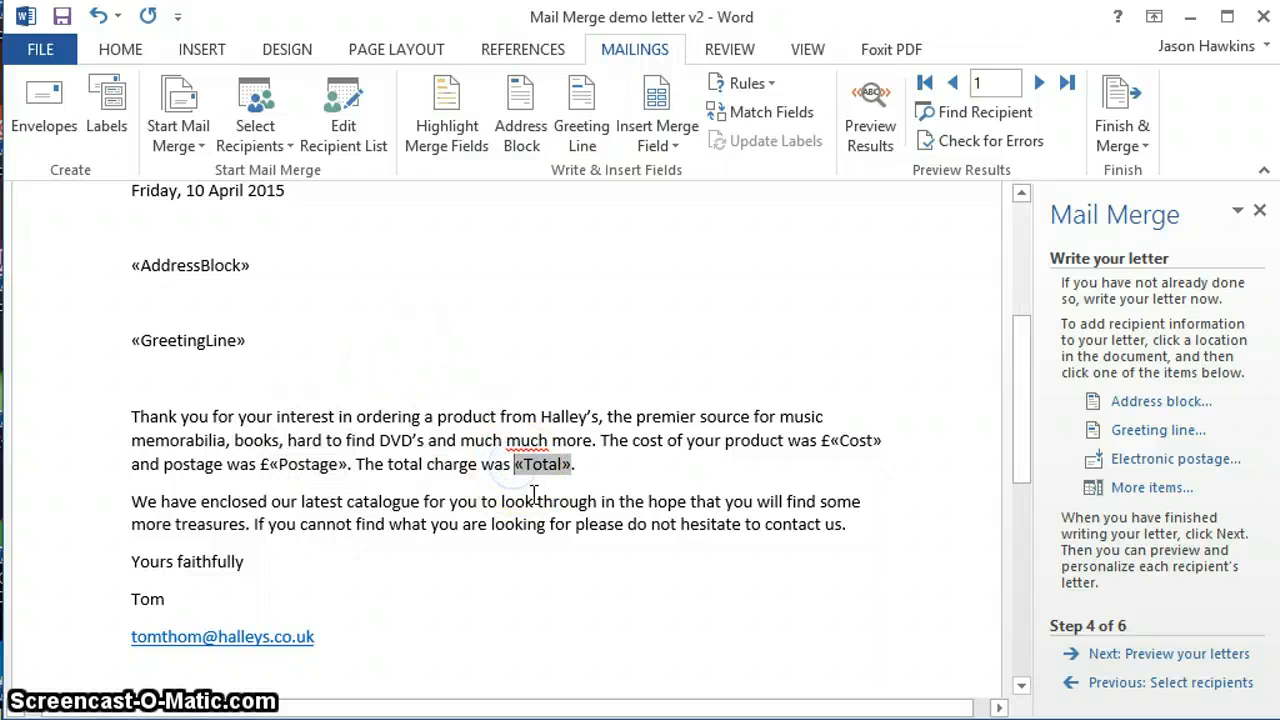
text(£)
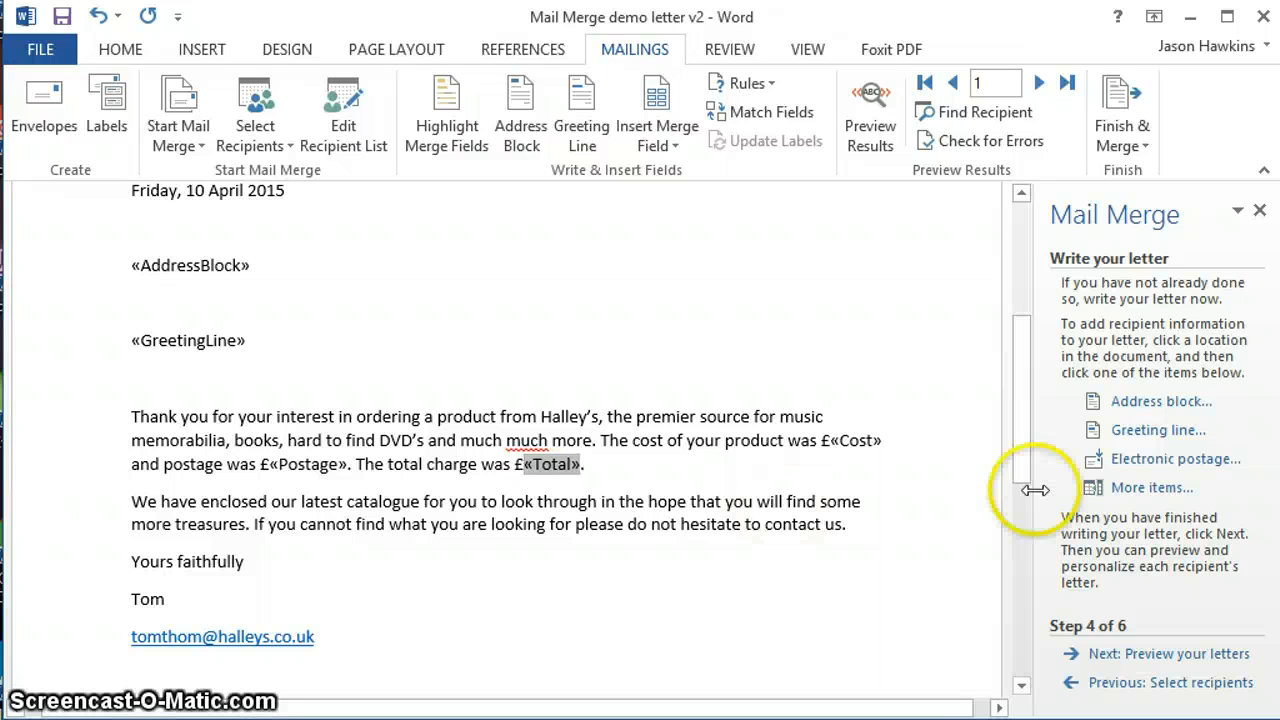
- Advance the merge wizard to previewing the letters and check the £ amounts for recipients 1 through 5
click(1180, 655)
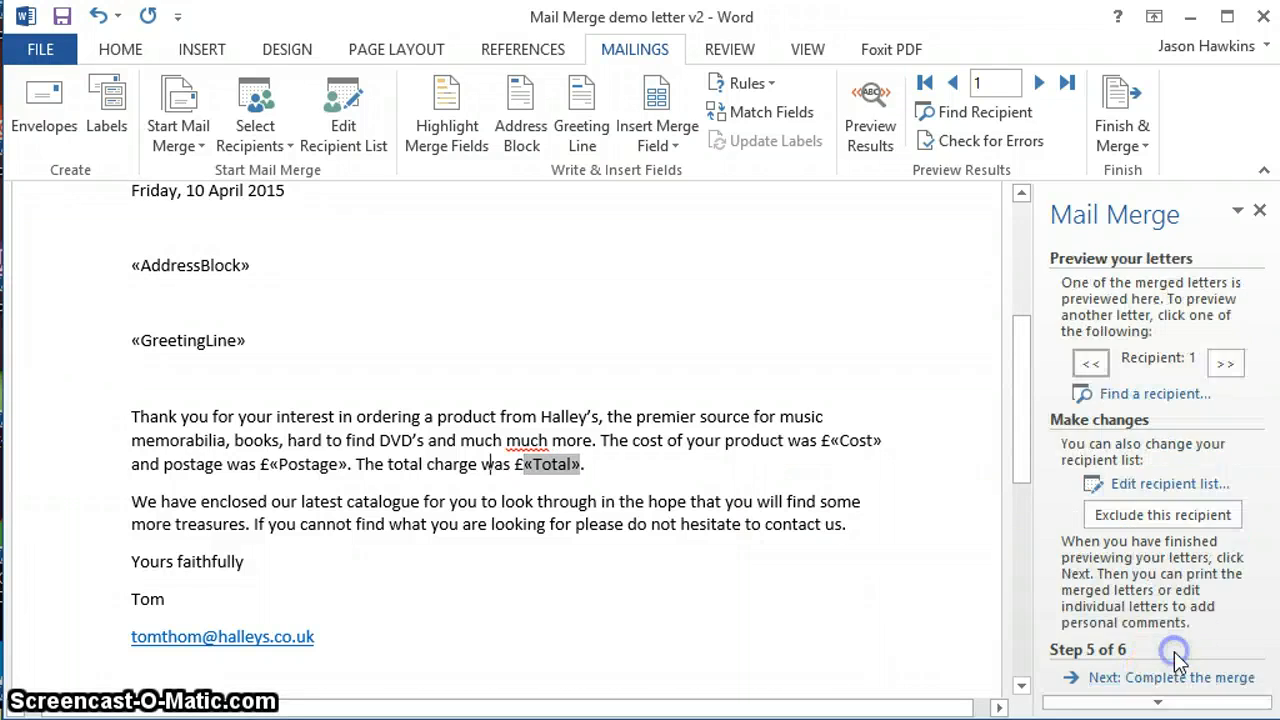
drag(1020, 372, 1020, 434)
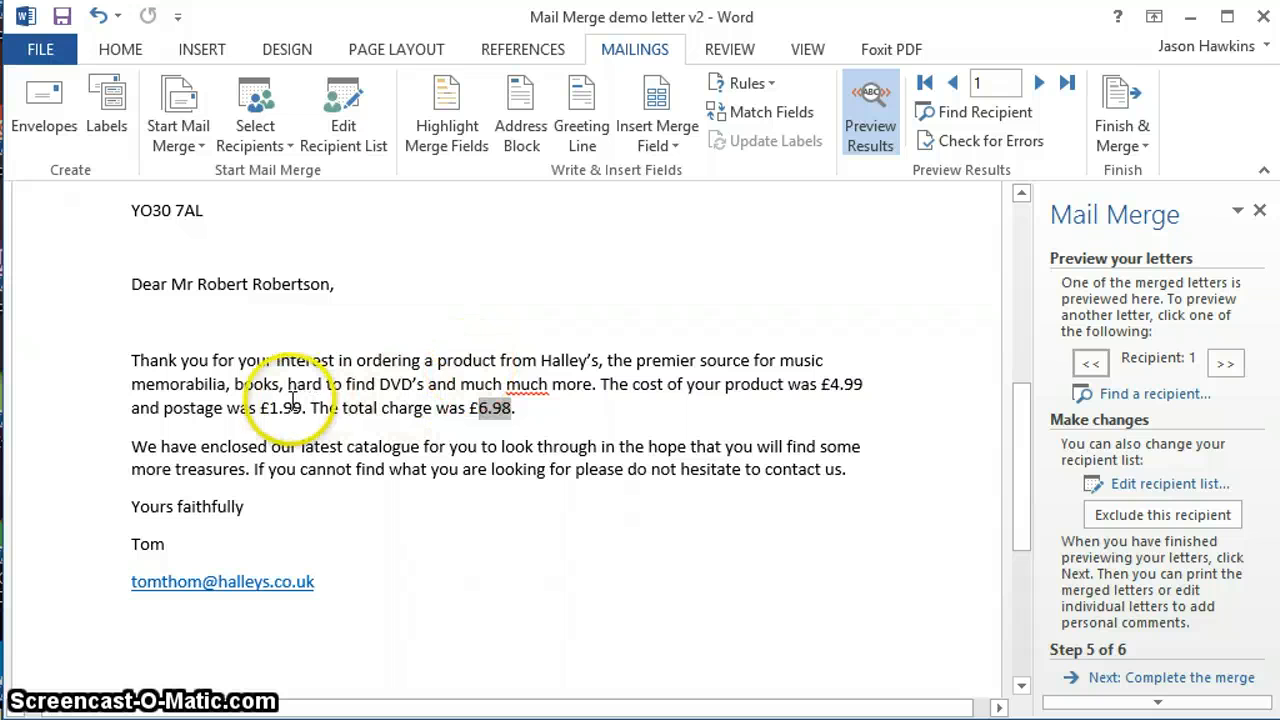
click(555, 507)
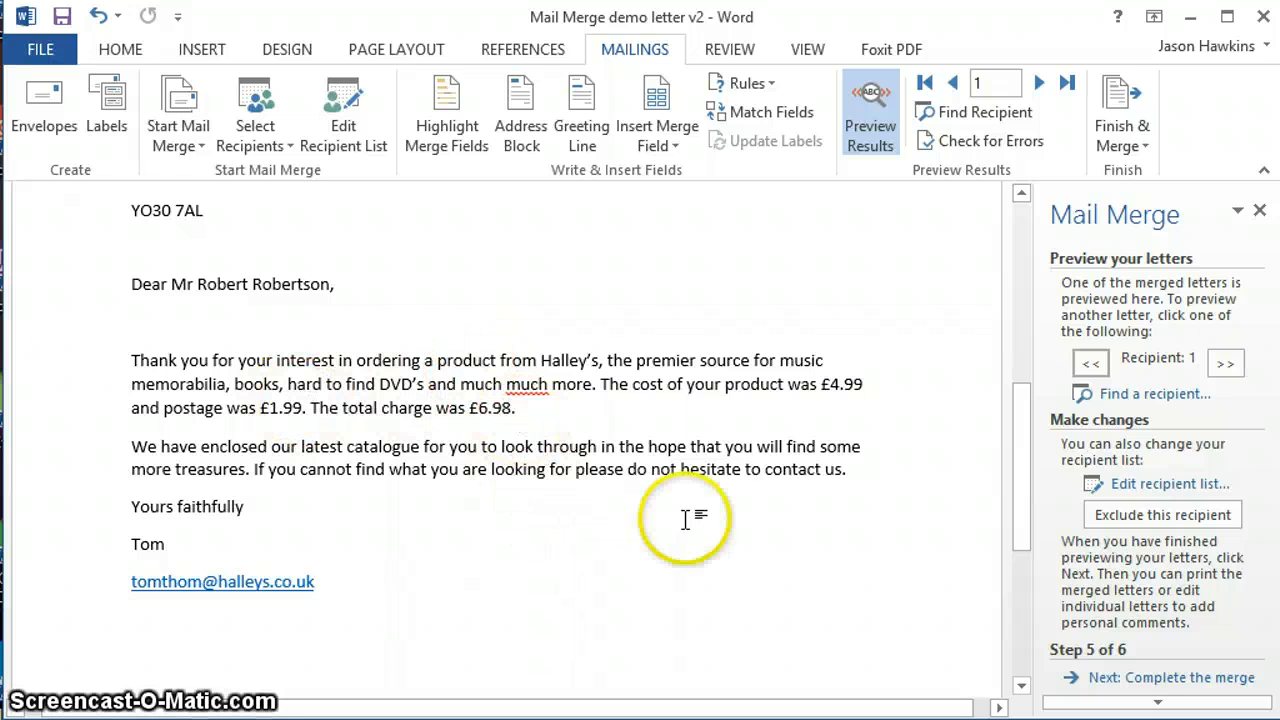
click(1040, 83)
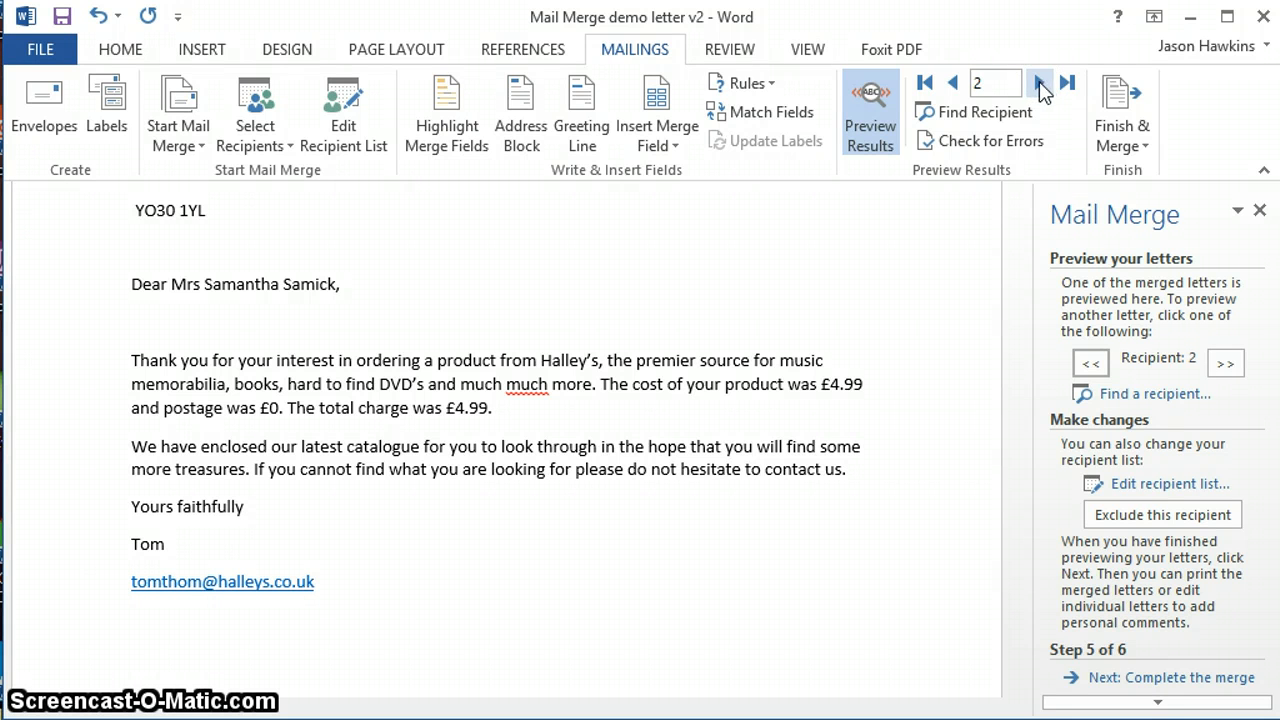
click(1039, 83)
click(1040, 84)
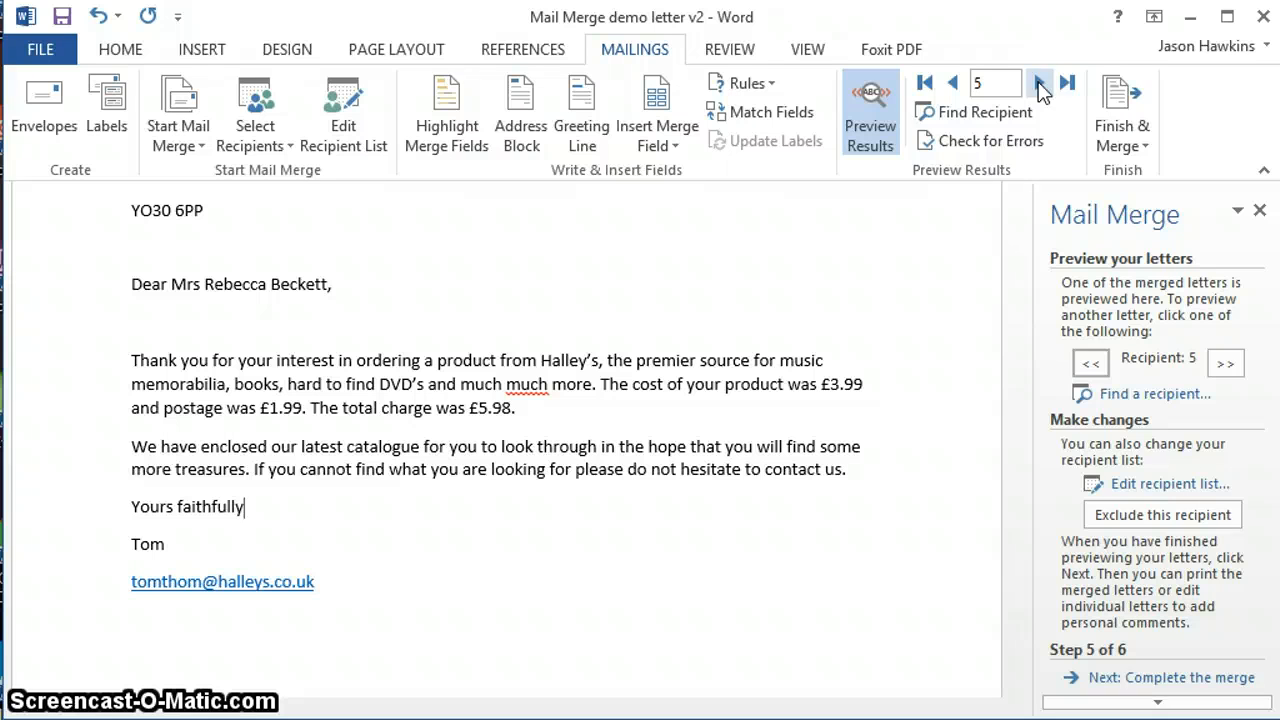
- Advance the wizard to completing the merge and merge all records into a new document of individual letters
click(1218, 680)
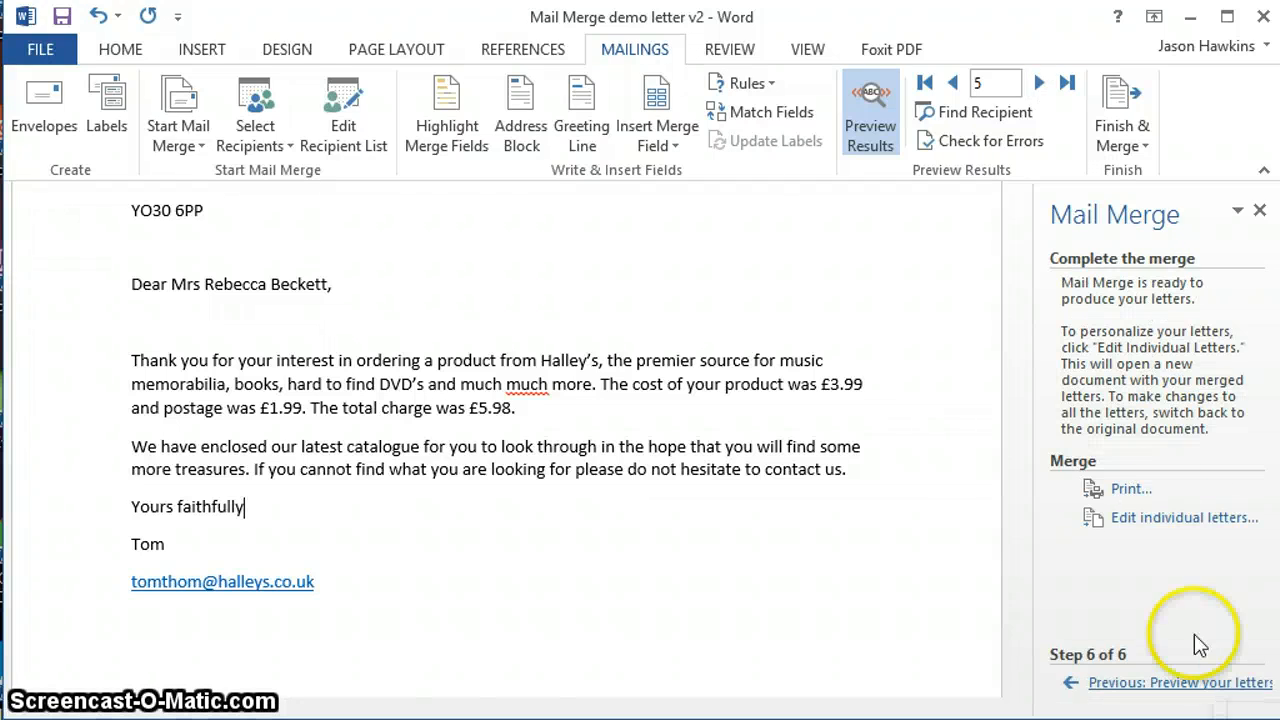
click(1180, 520)
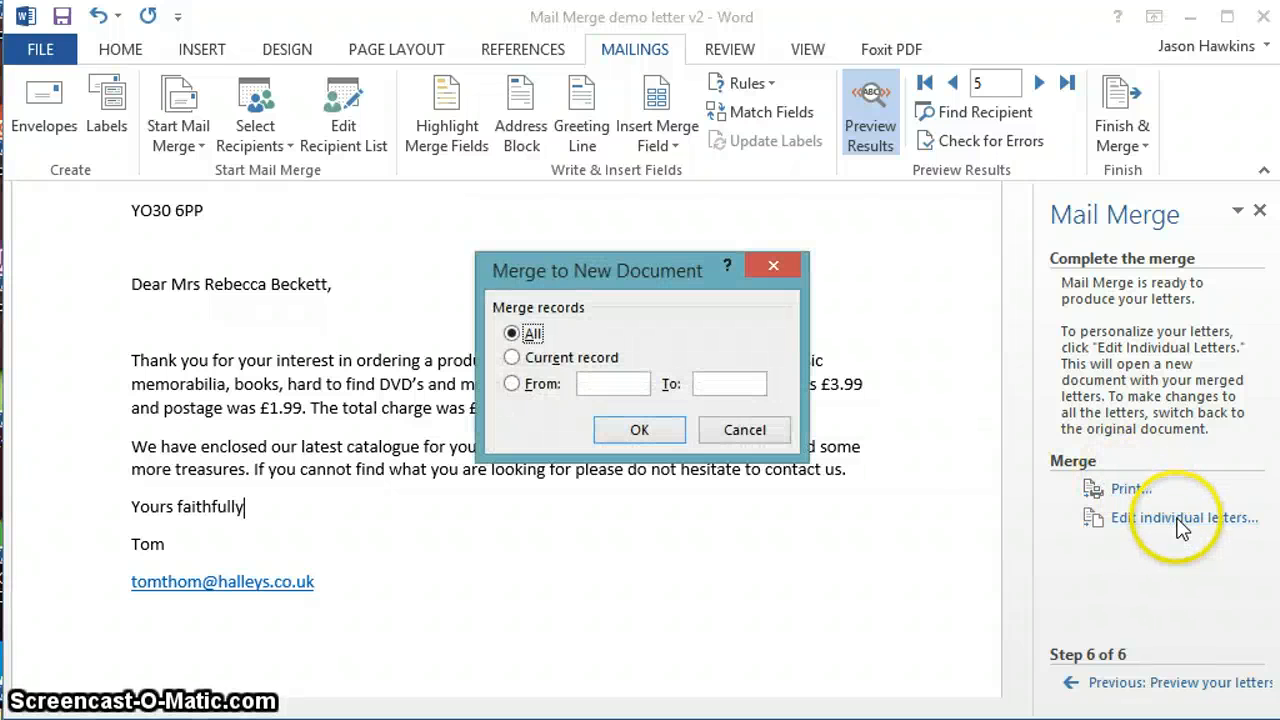
click(632, 434)
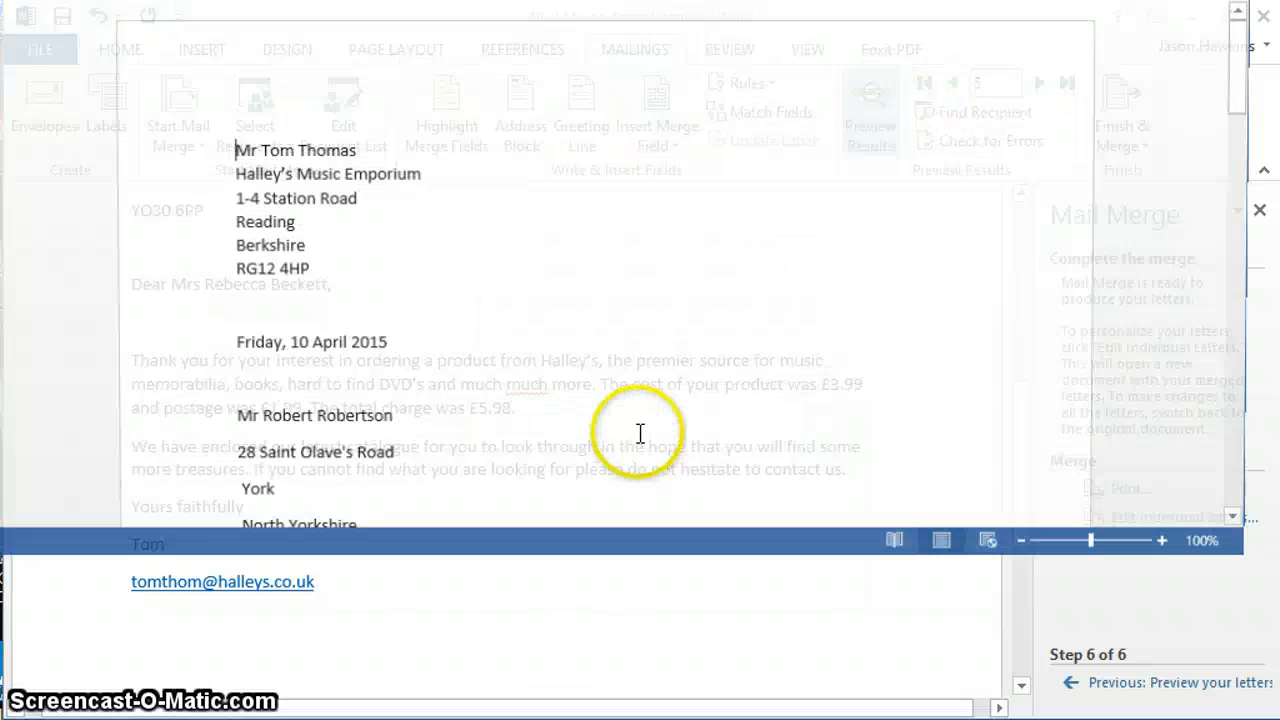